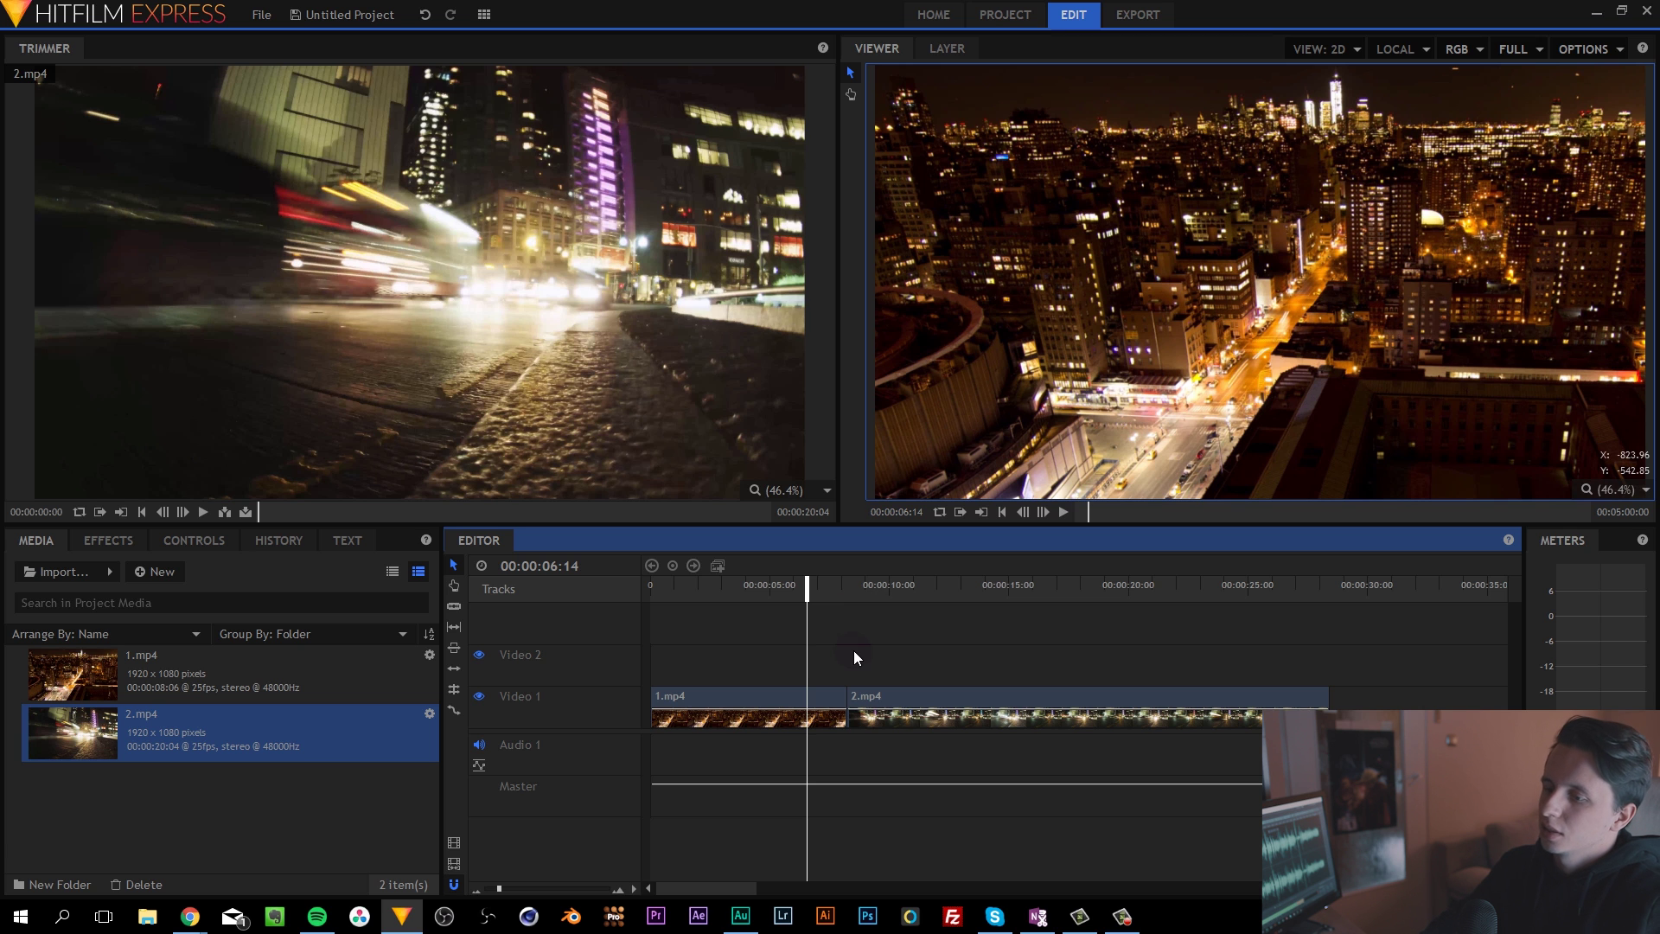
# Step: Preview the hard cut between 1.mp4 and 2.mp4 in the editor timeline
pyautogui.click(863, 588)
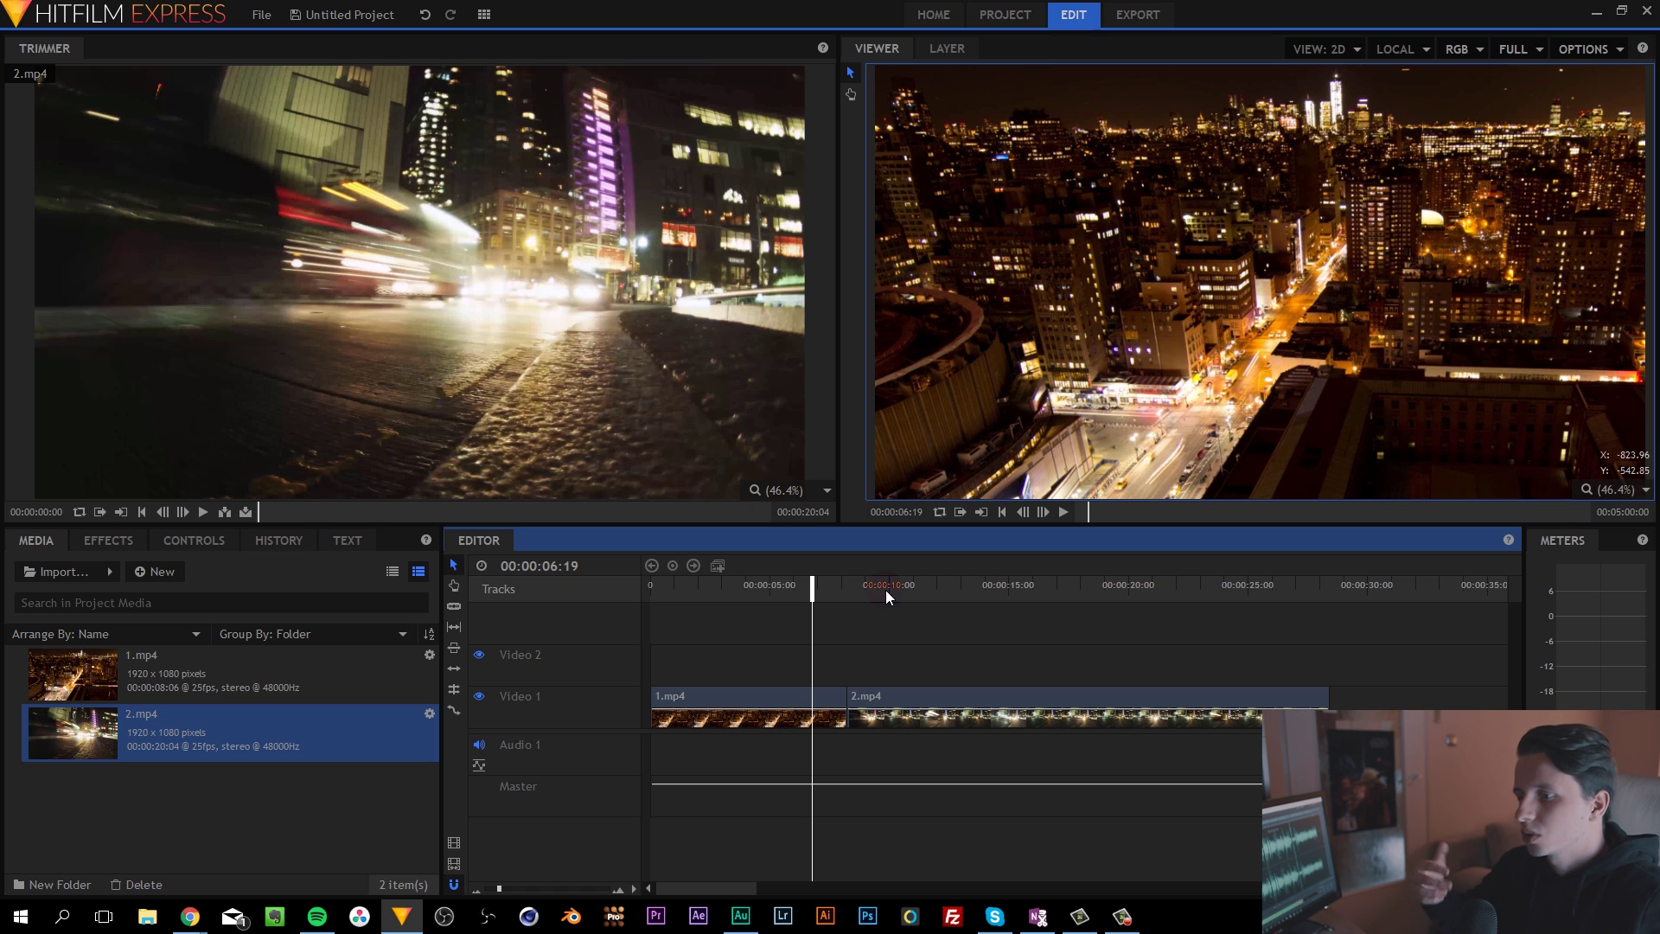
pyautogui.click(886, 590)
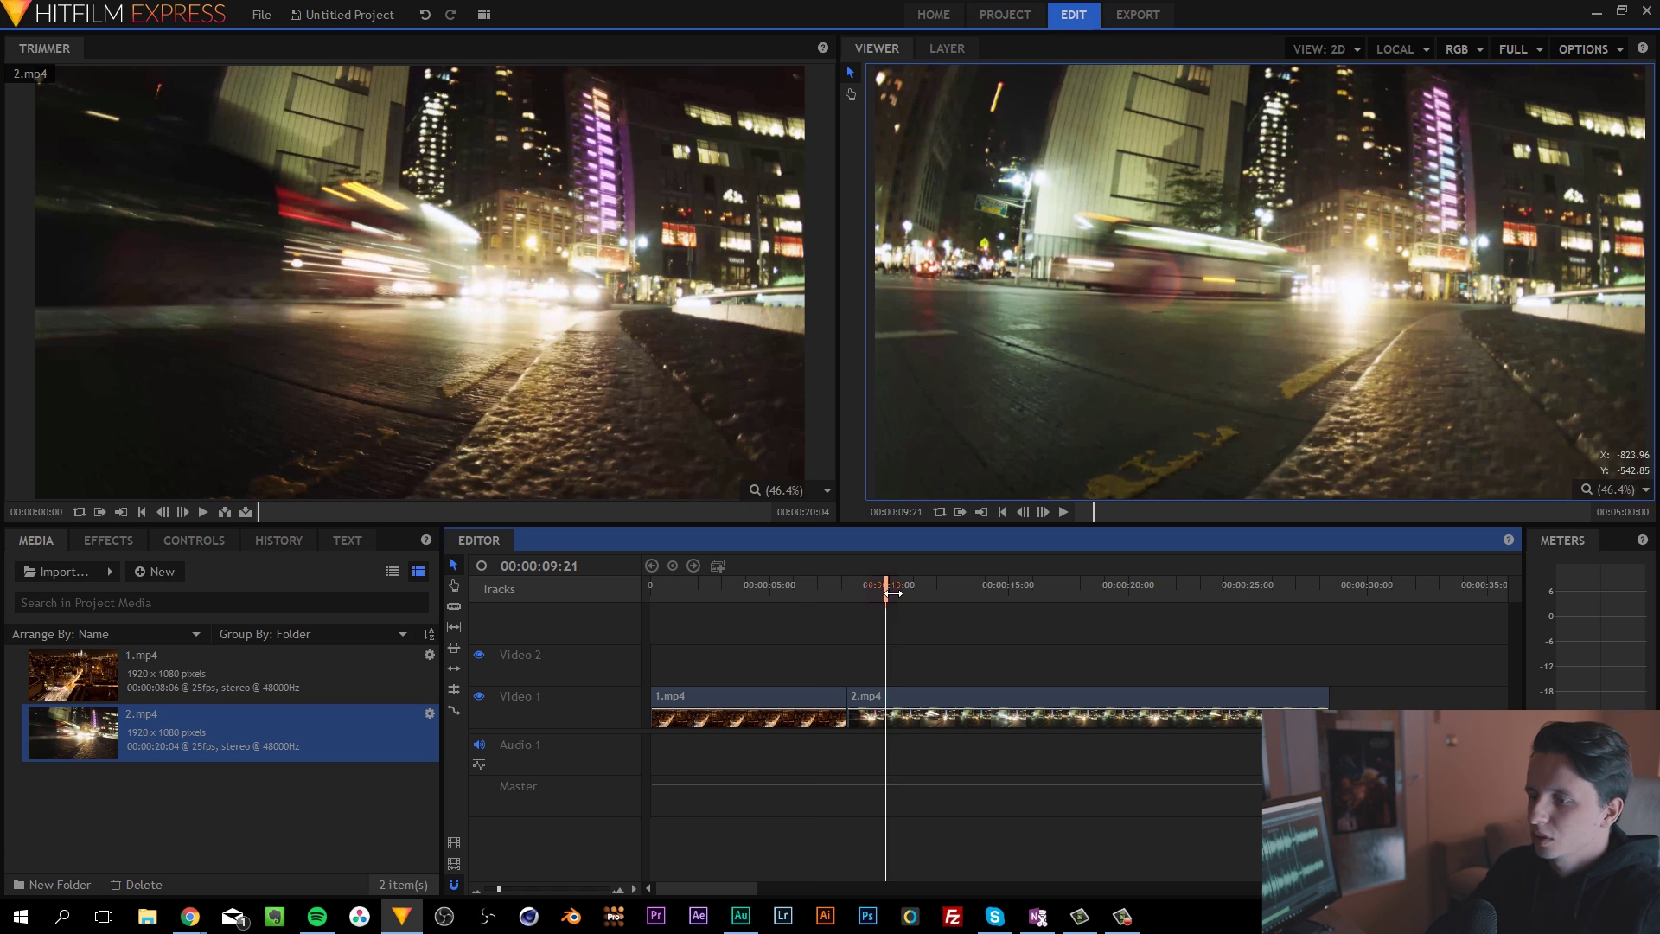
pyautogui.click(808, 588)
pyautogui.press('space')
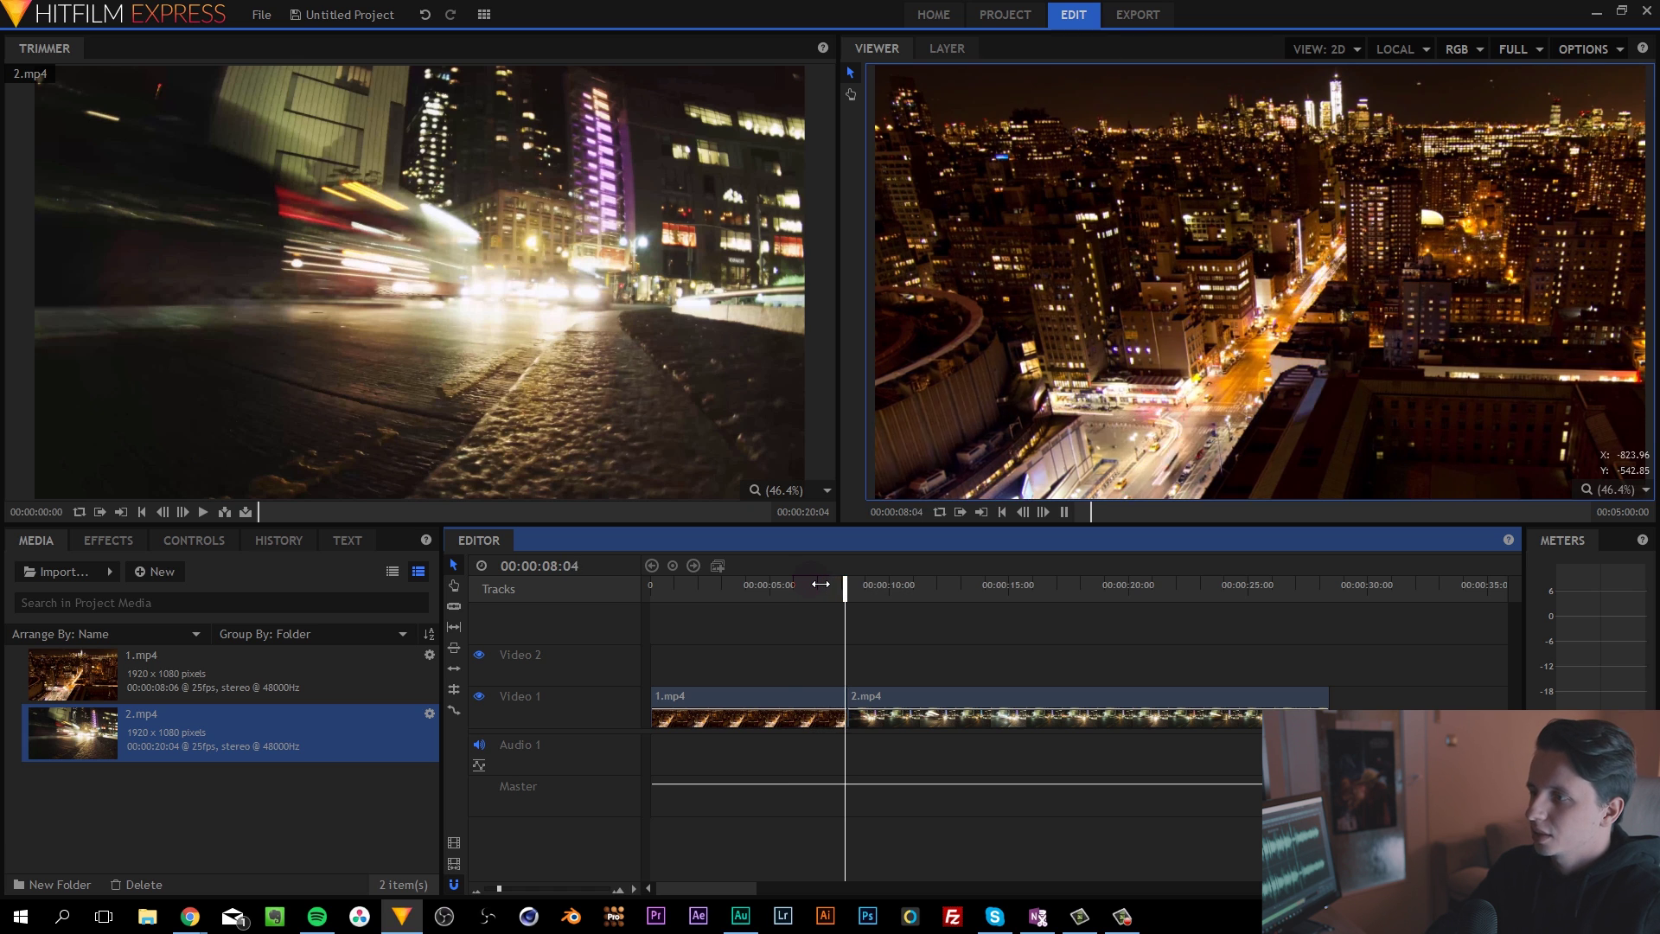
pyautogui.press('space')
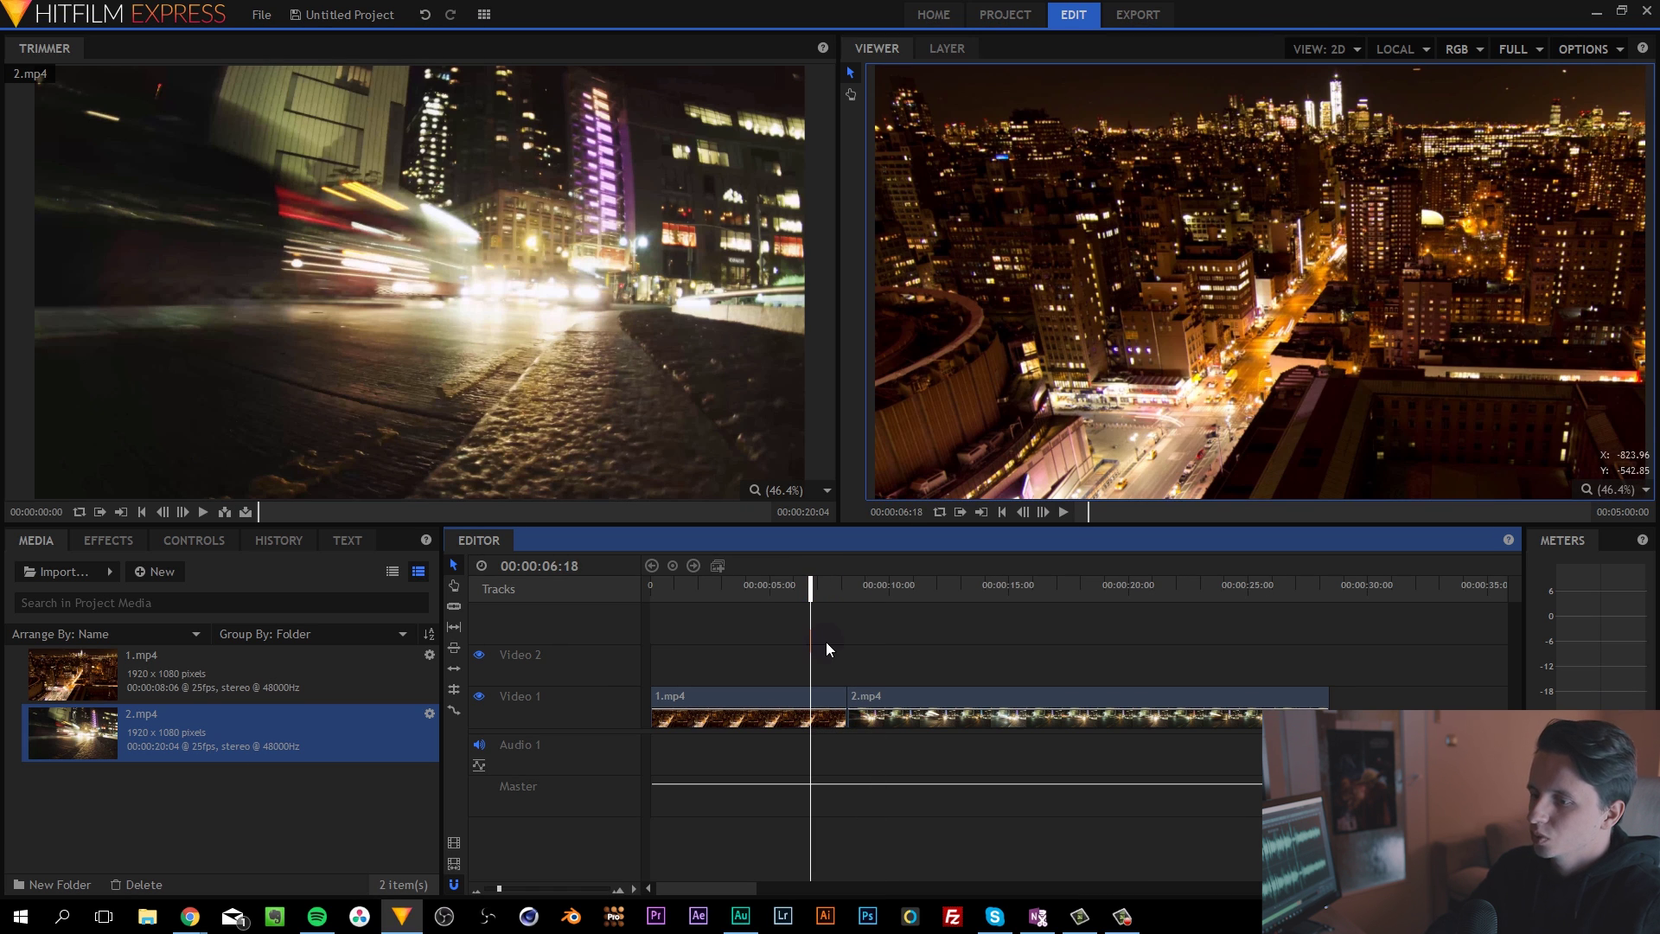
# Step: Convert the 1.mp4 clip in the timeline into a composite shot named 1c, keeping the selected clip's properties
pyautogui.rightClick(811, 705)
pyautogui.click(873, 583)
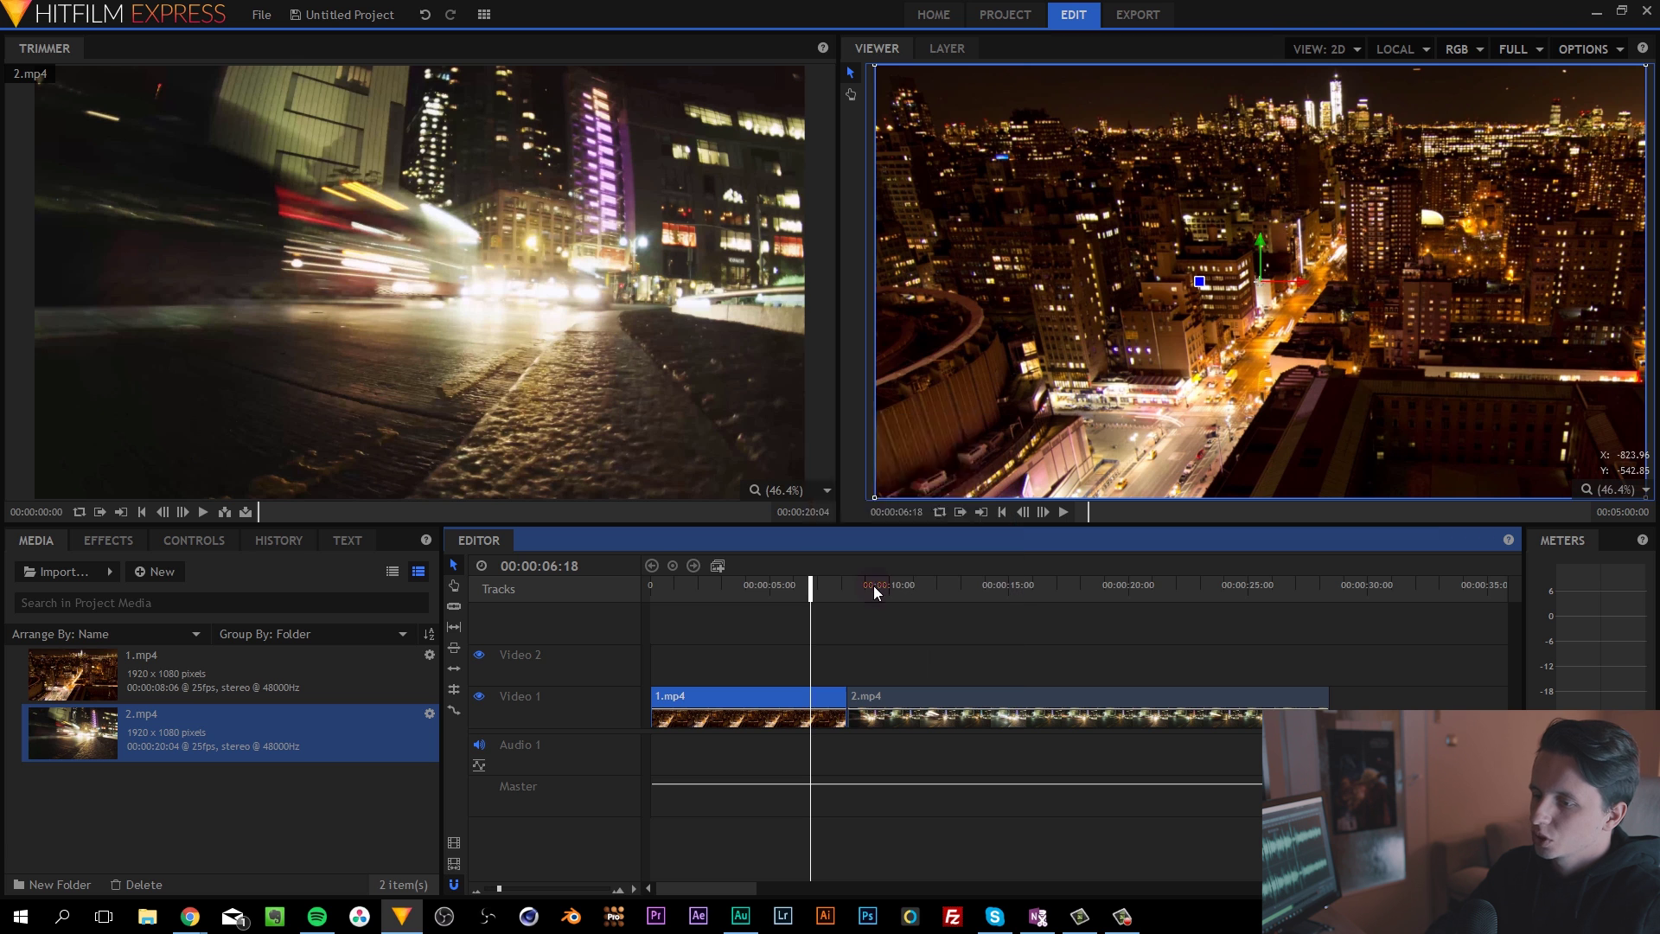
pyautogui.write('1c')
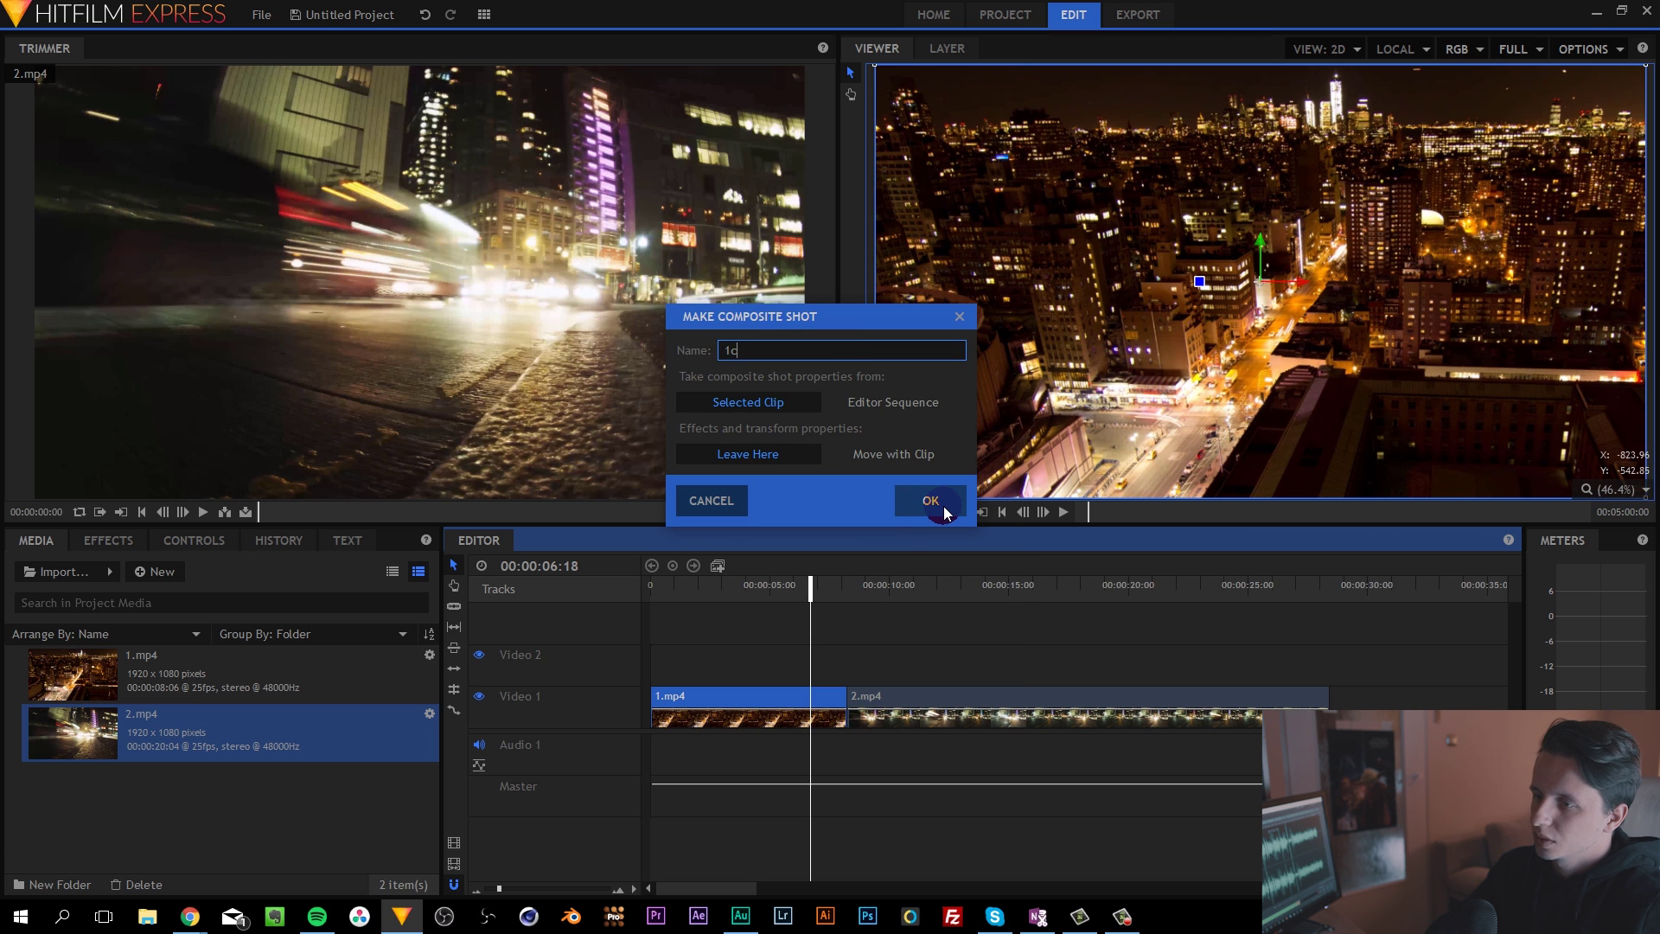
pyautogui.click(945, 510)
# Step: Return to the editor timeline and convert the 2.mp4 clip into a composite shot named 2c
pyautogui.click(481, 543)
pyautogui.click(913, 706)
pyautogui.rightClick(914, 705)
pyautogui.click(975, 594)
pyautogui.write('2')
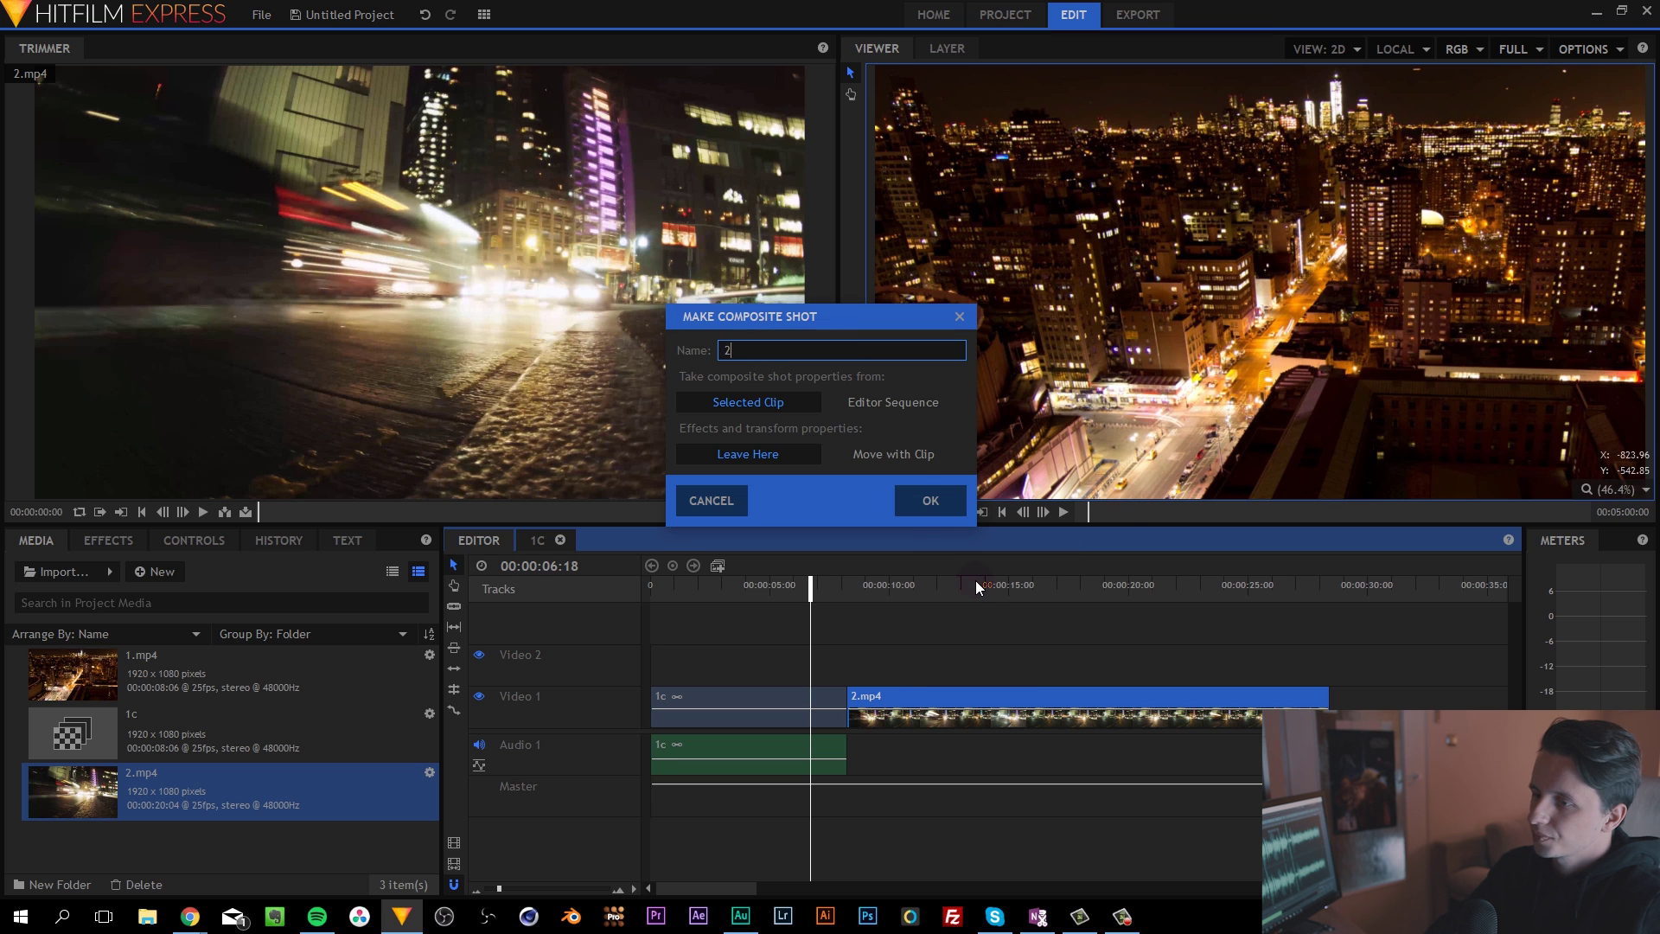
pyautogui.write('c')
pyautogui.click(926, 502)
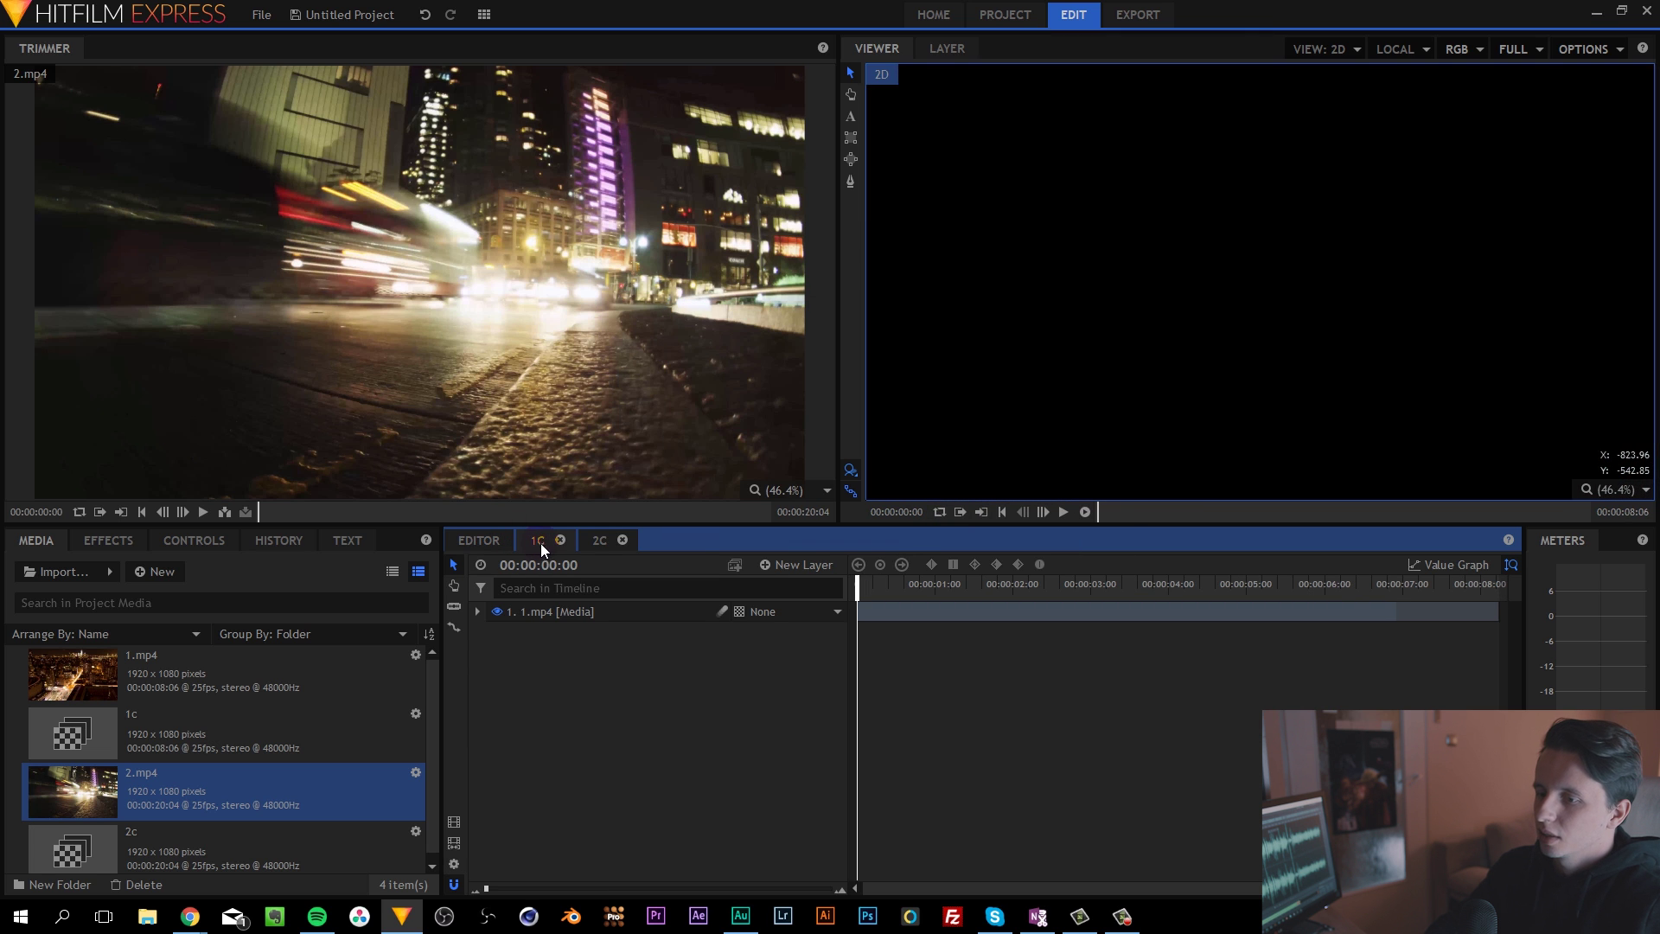
# Step: In composite shot 1c, filter the 1.mp4 layer's properties by "sca" and add a Scale keyframe at the end of the clip
pyautogui.click(559, 616)
pyautogui.click(558, 588)
pyautogui.write('sca')
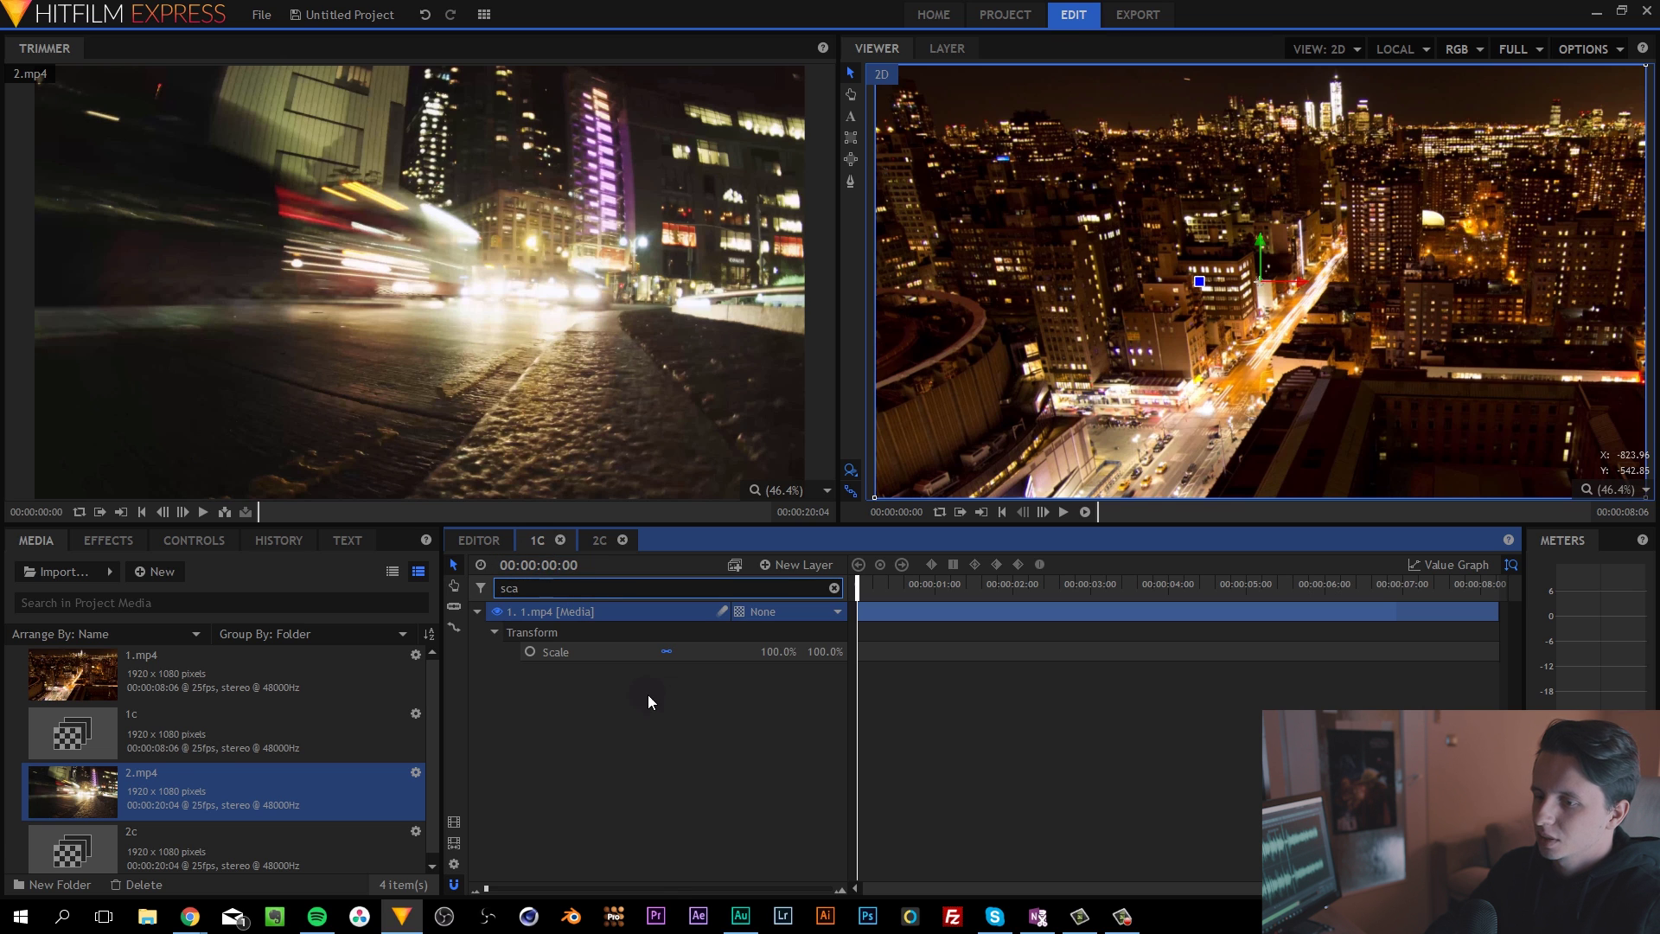
pyautogui.click(640, 705)
pyautogui.moveTo(857, 586); pyautogui.dragTo(1649, 620)
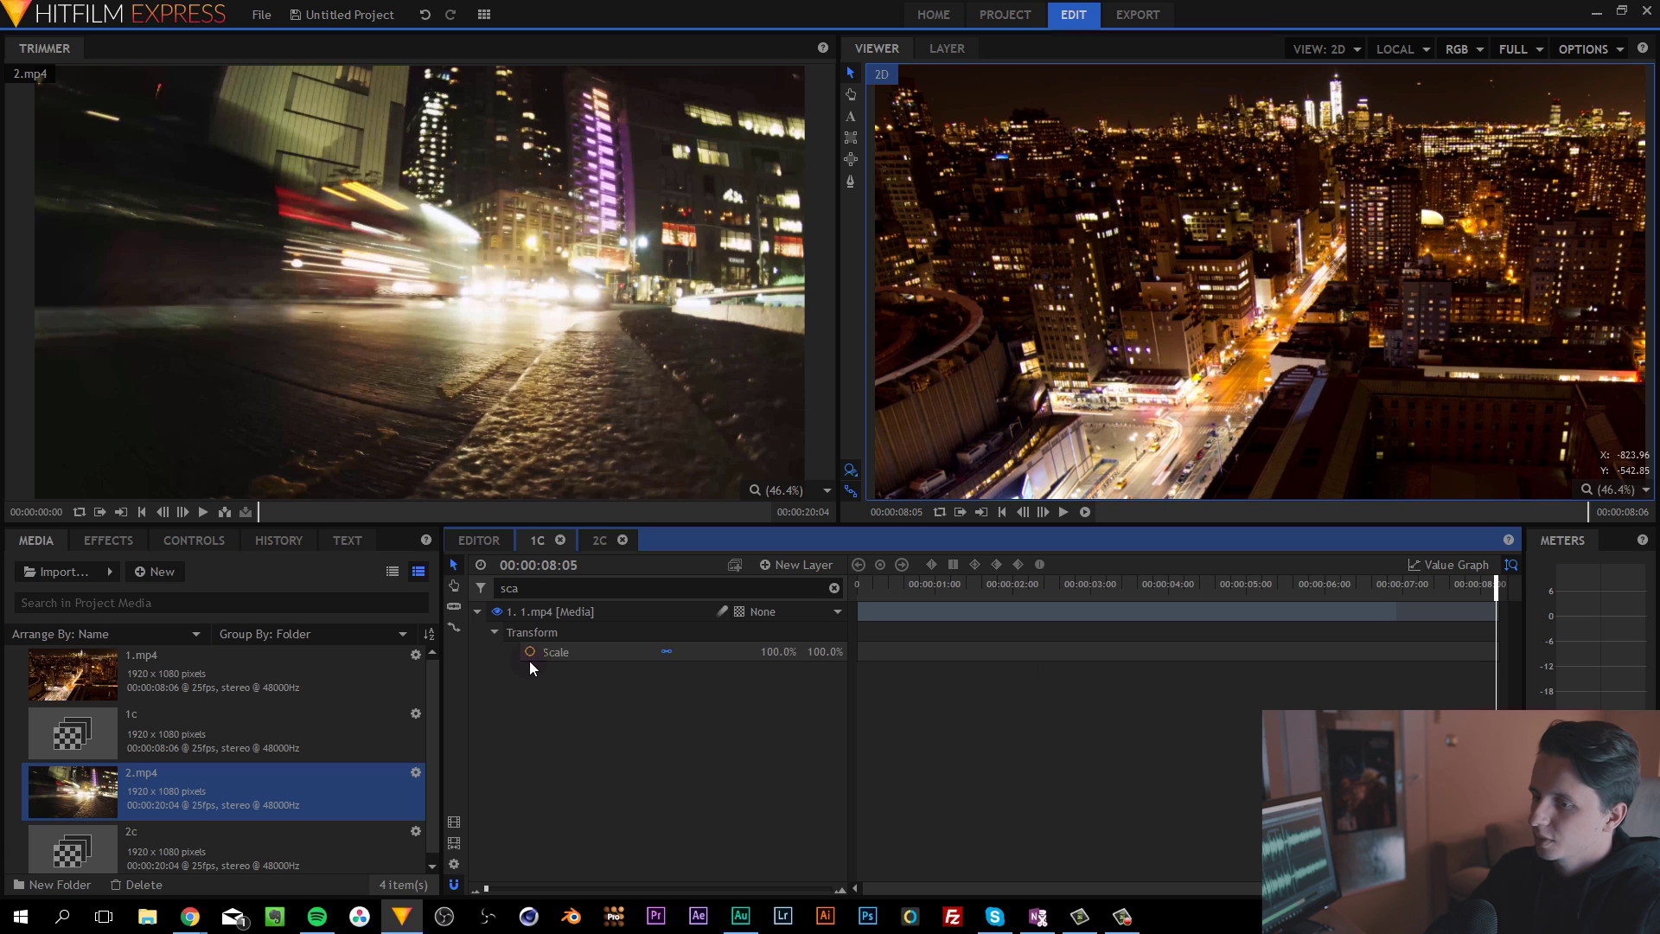
pyautogui.scroll(5, 1488, 672)
pyautogui.scroll(2, 1487, 671)
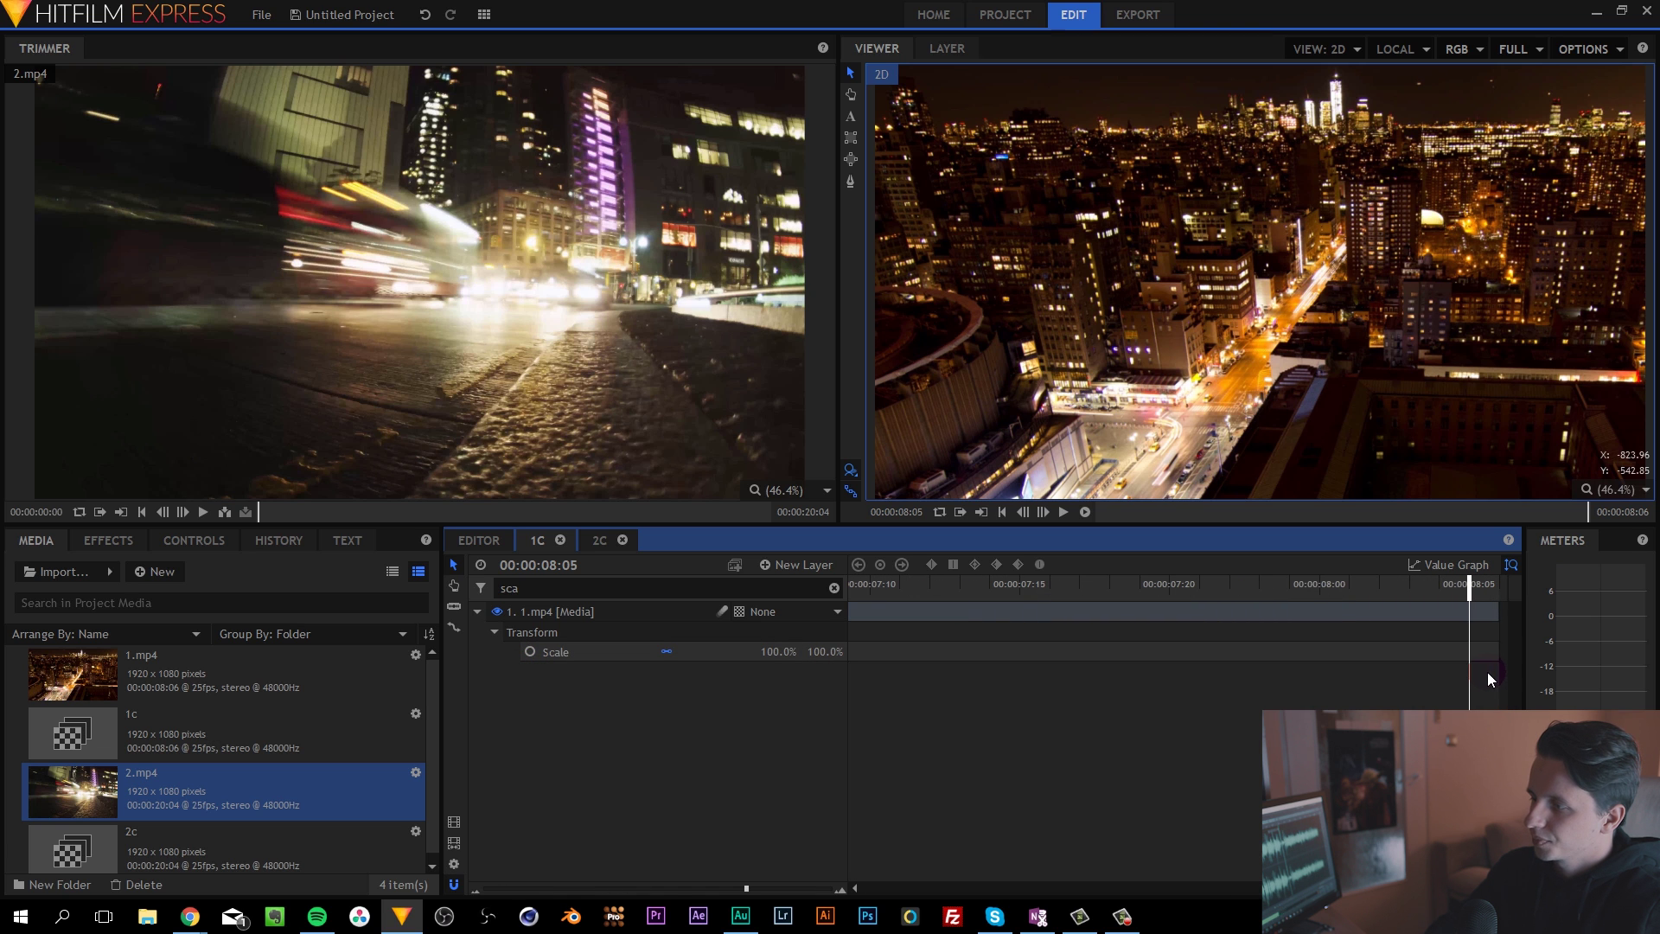
pyautogui.click(530, 652)
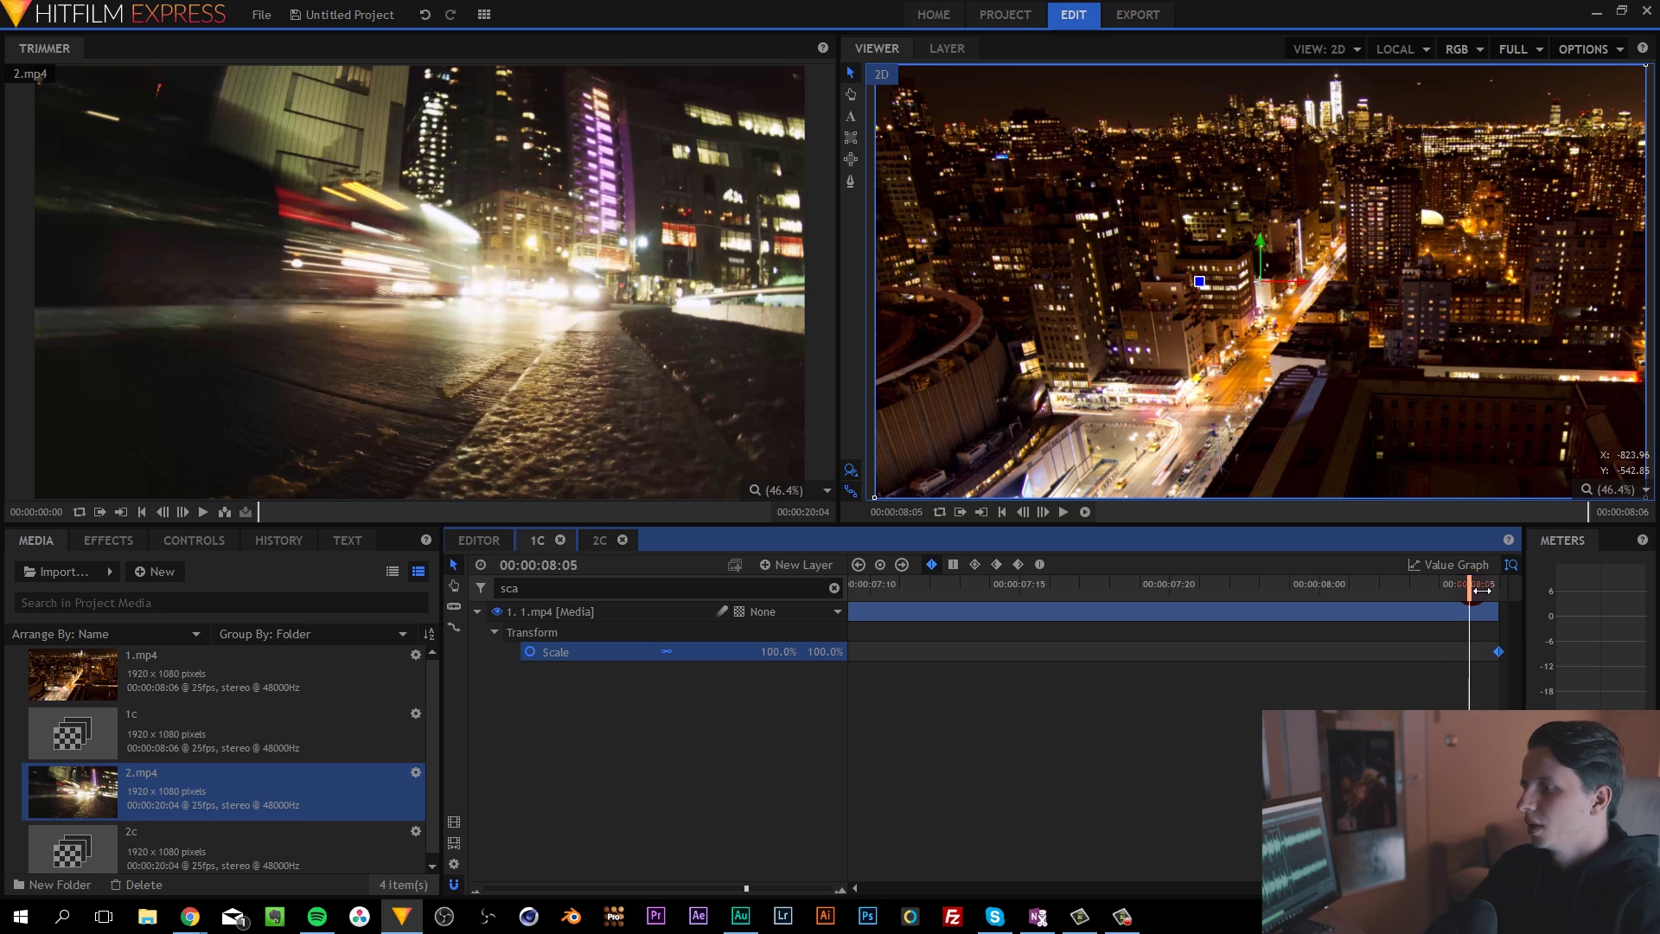
# Step: Move back to 00:00:07:22 in composite shot 1c and set the Scale of 1.mp4 to 140% there
pyautogui.moveTo(1482, 589); pyautogui.dragTo(1466, 608)
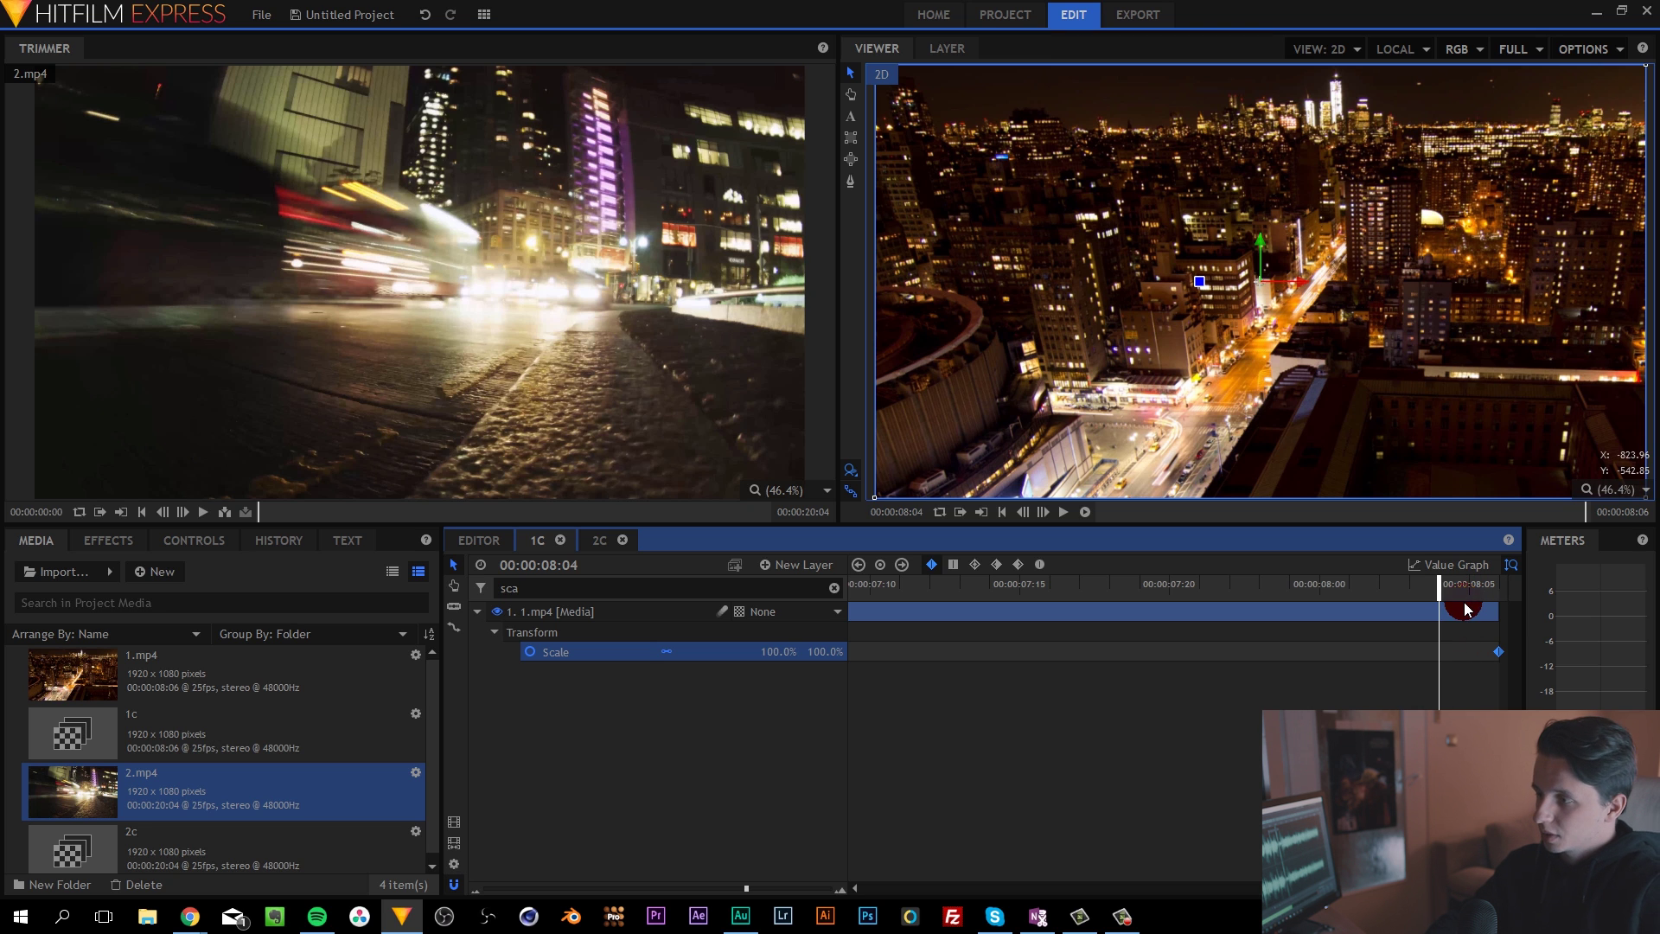
pyautogui.click(1474, 595)
pyautogui.press('Left')
pyautogui.press('Left')
pyautogui.press('Left')
pyautogui.press('Left')
pyautogui.press('Left')
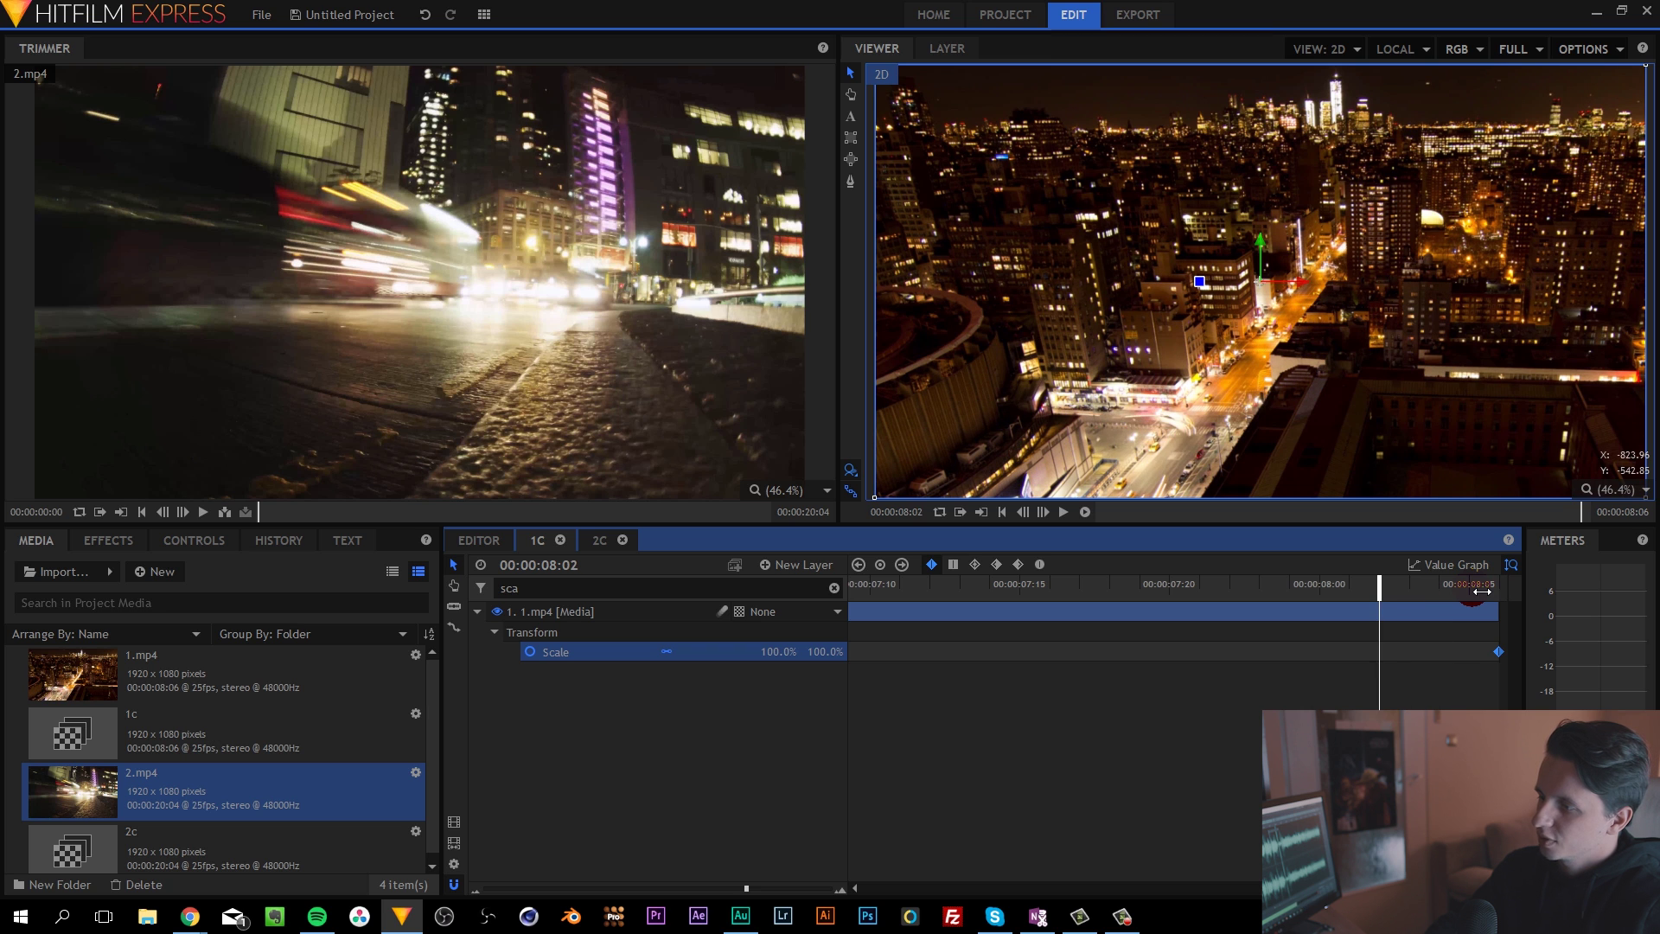
pyautogui.press('Left')
pyautogui.press('Left')
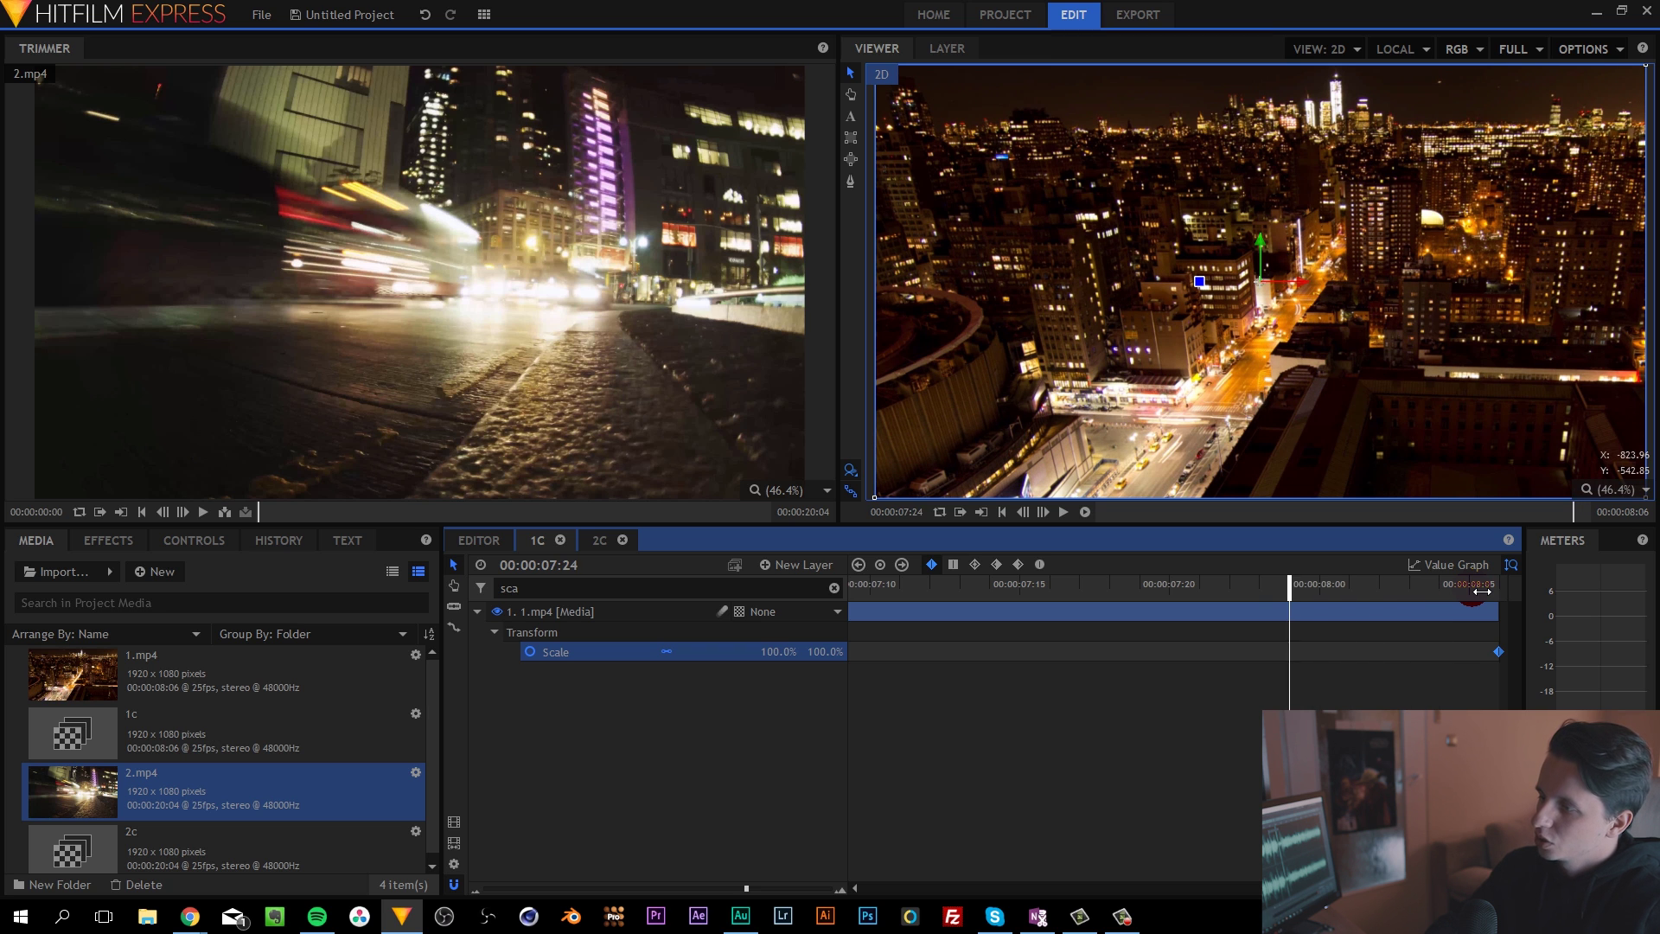
pyautogui.press('Left')
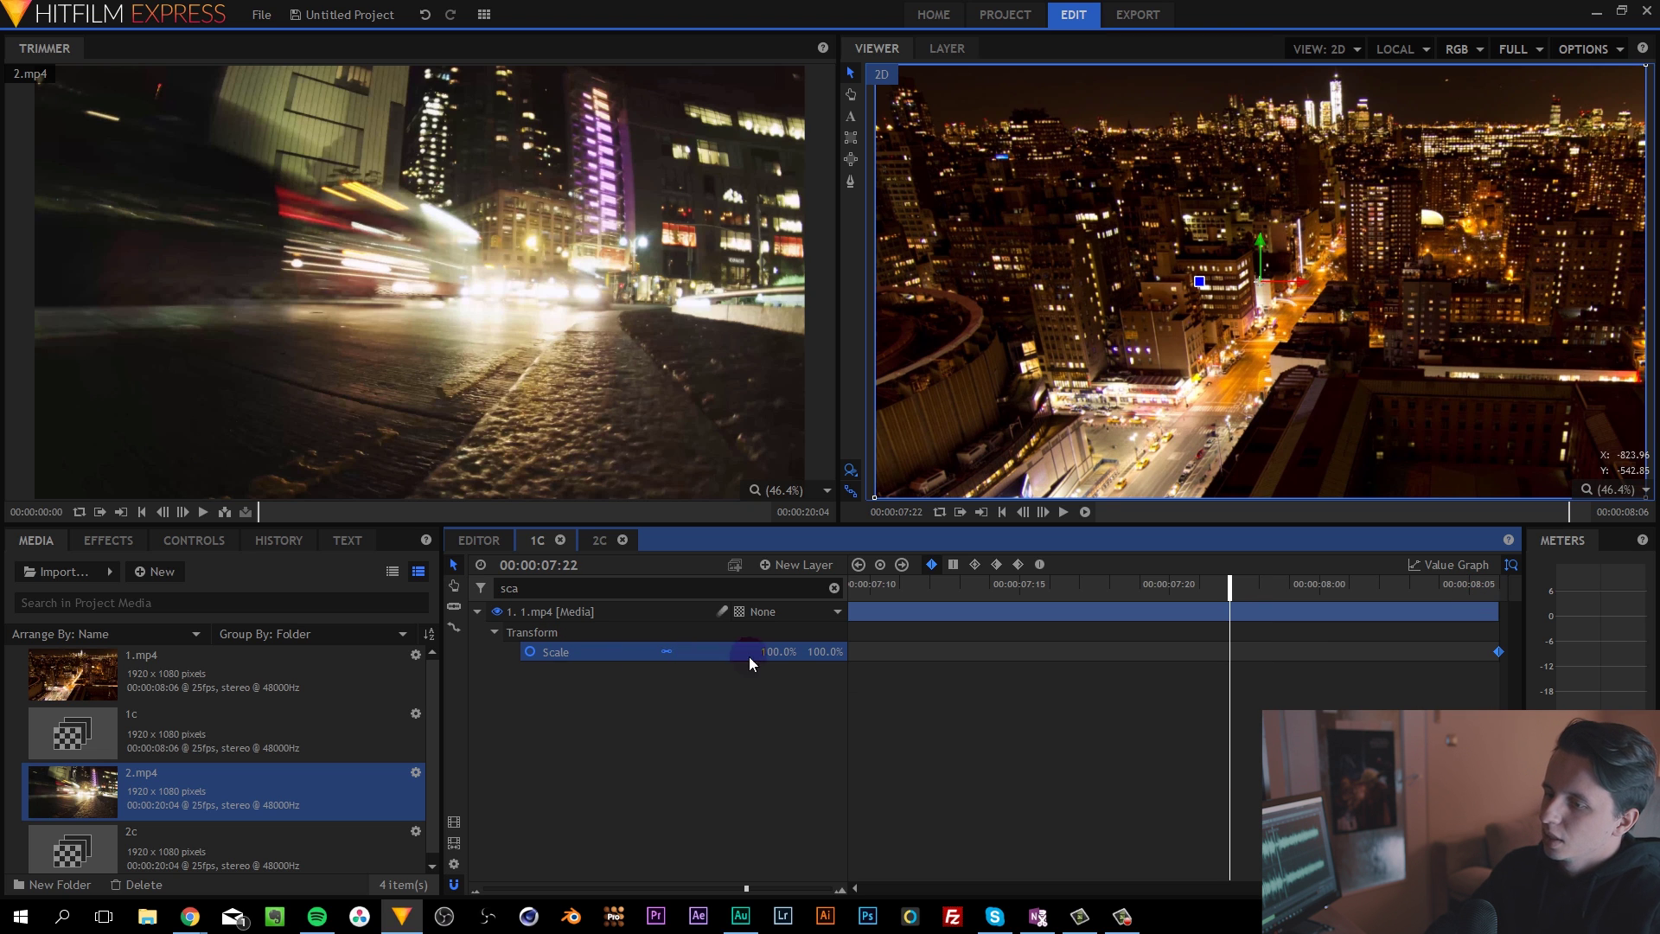
pyautogui.click(796, 659)
pyautogui.write('140')
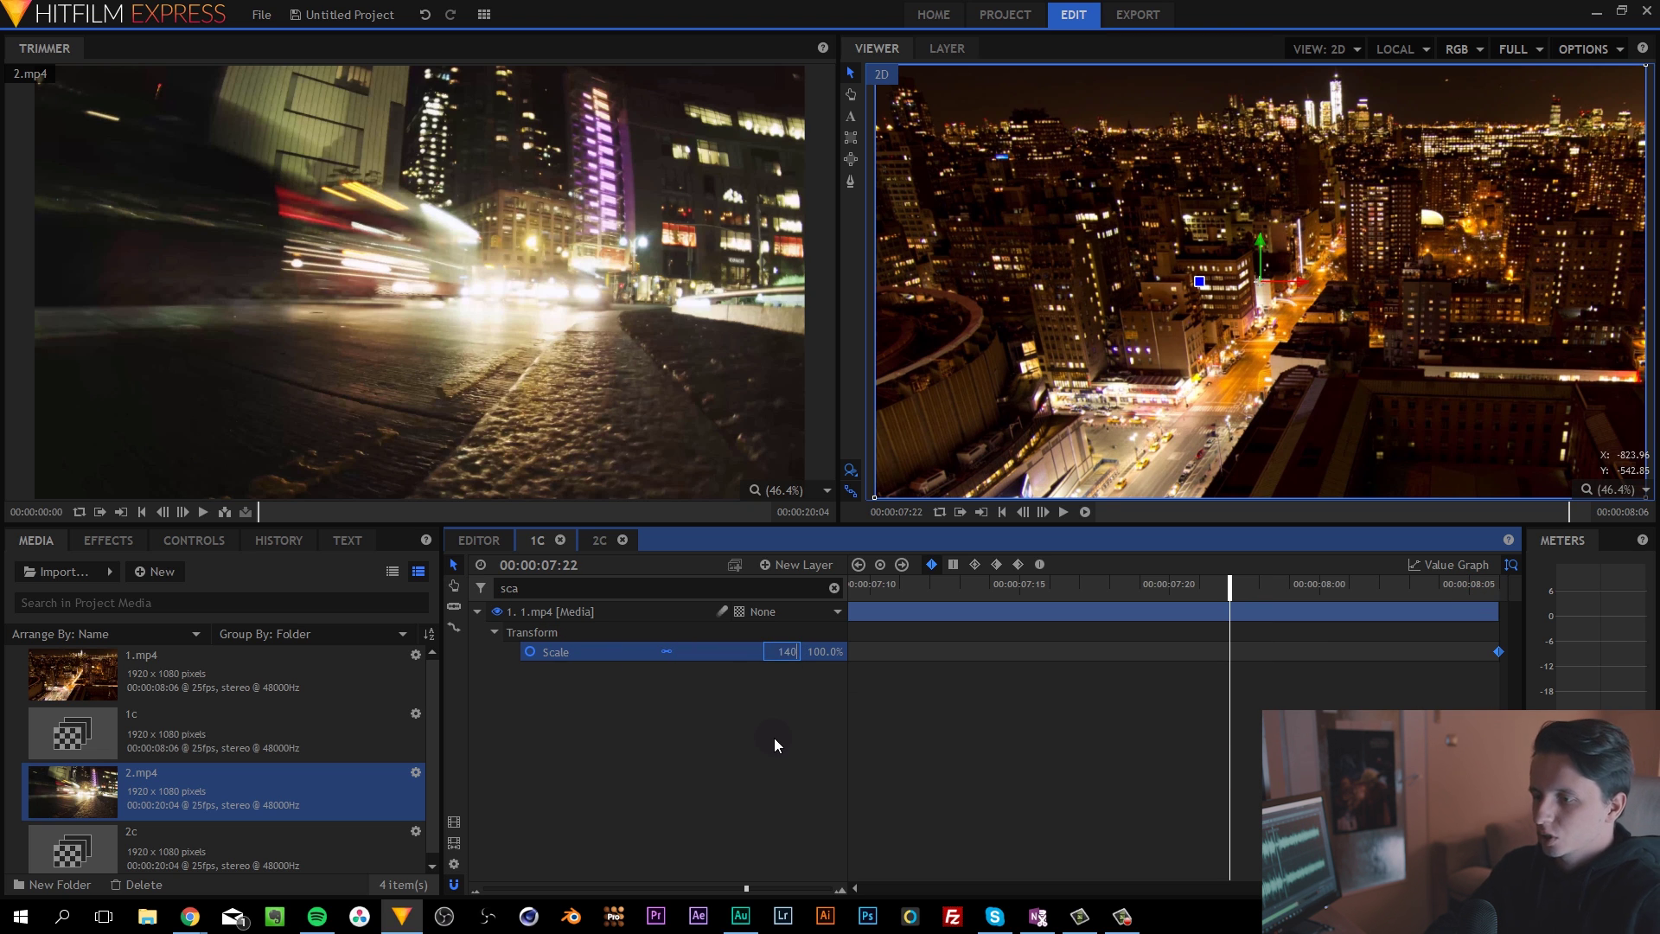
pyautogui.press('Return')
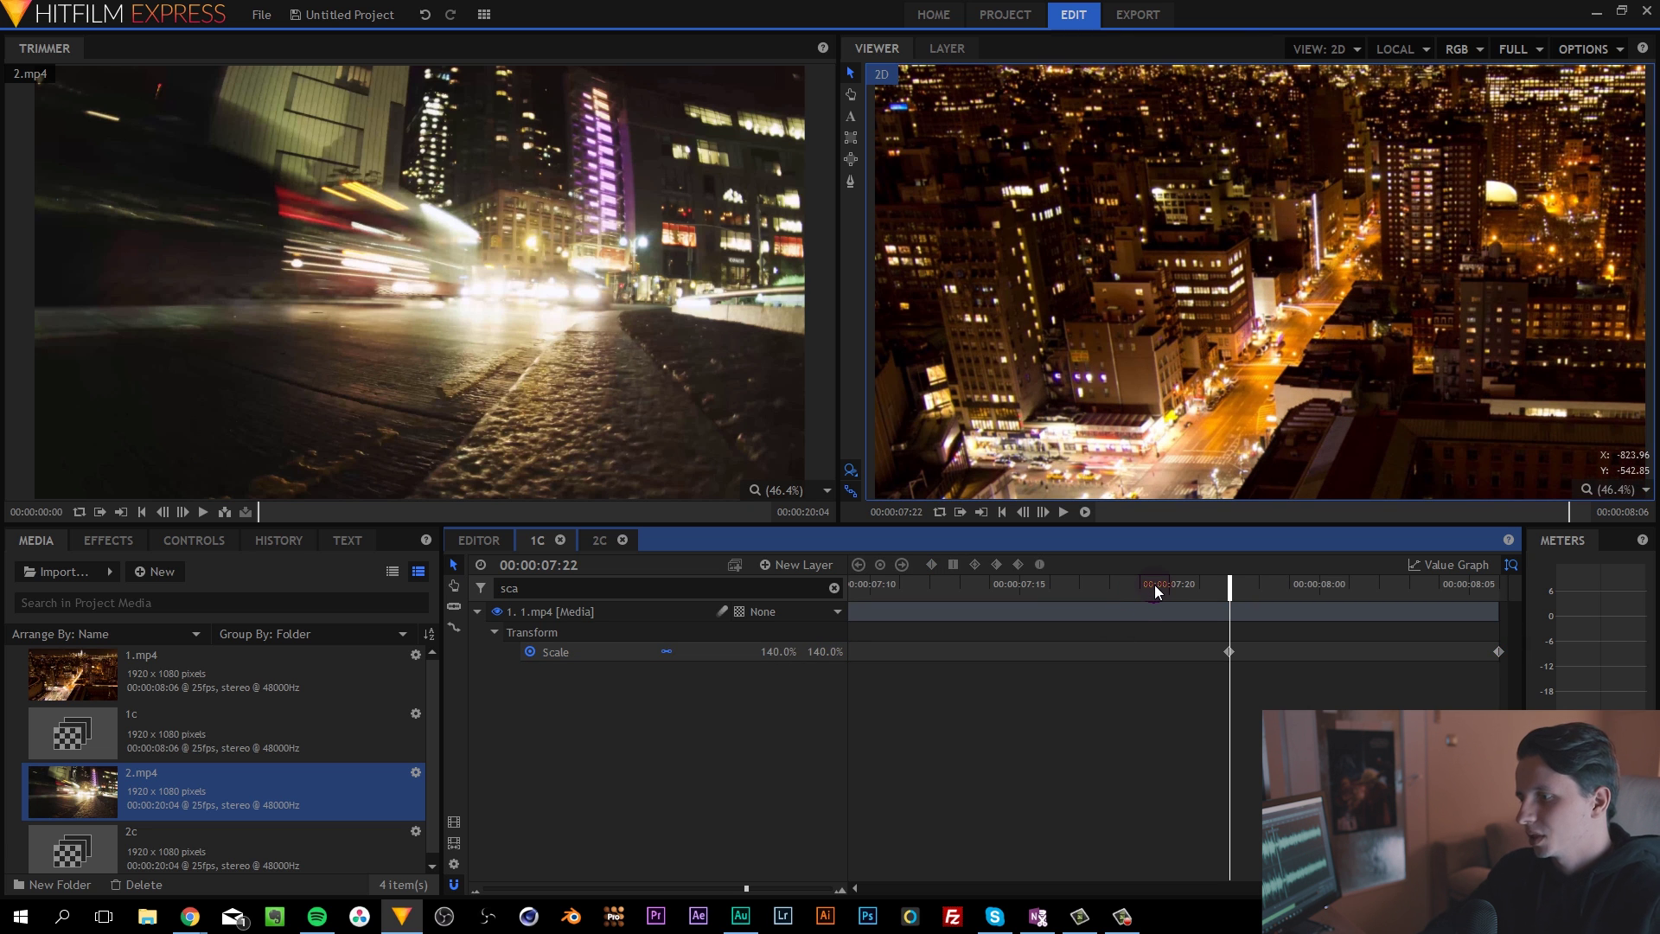
# Step: Smooth the outgoing interpolation of both Scale keyframes on 1.mp4 and scrub through the zoom
pyautogui.moveTo(1178, 598); pyautogui.dragTo(1579, 638)
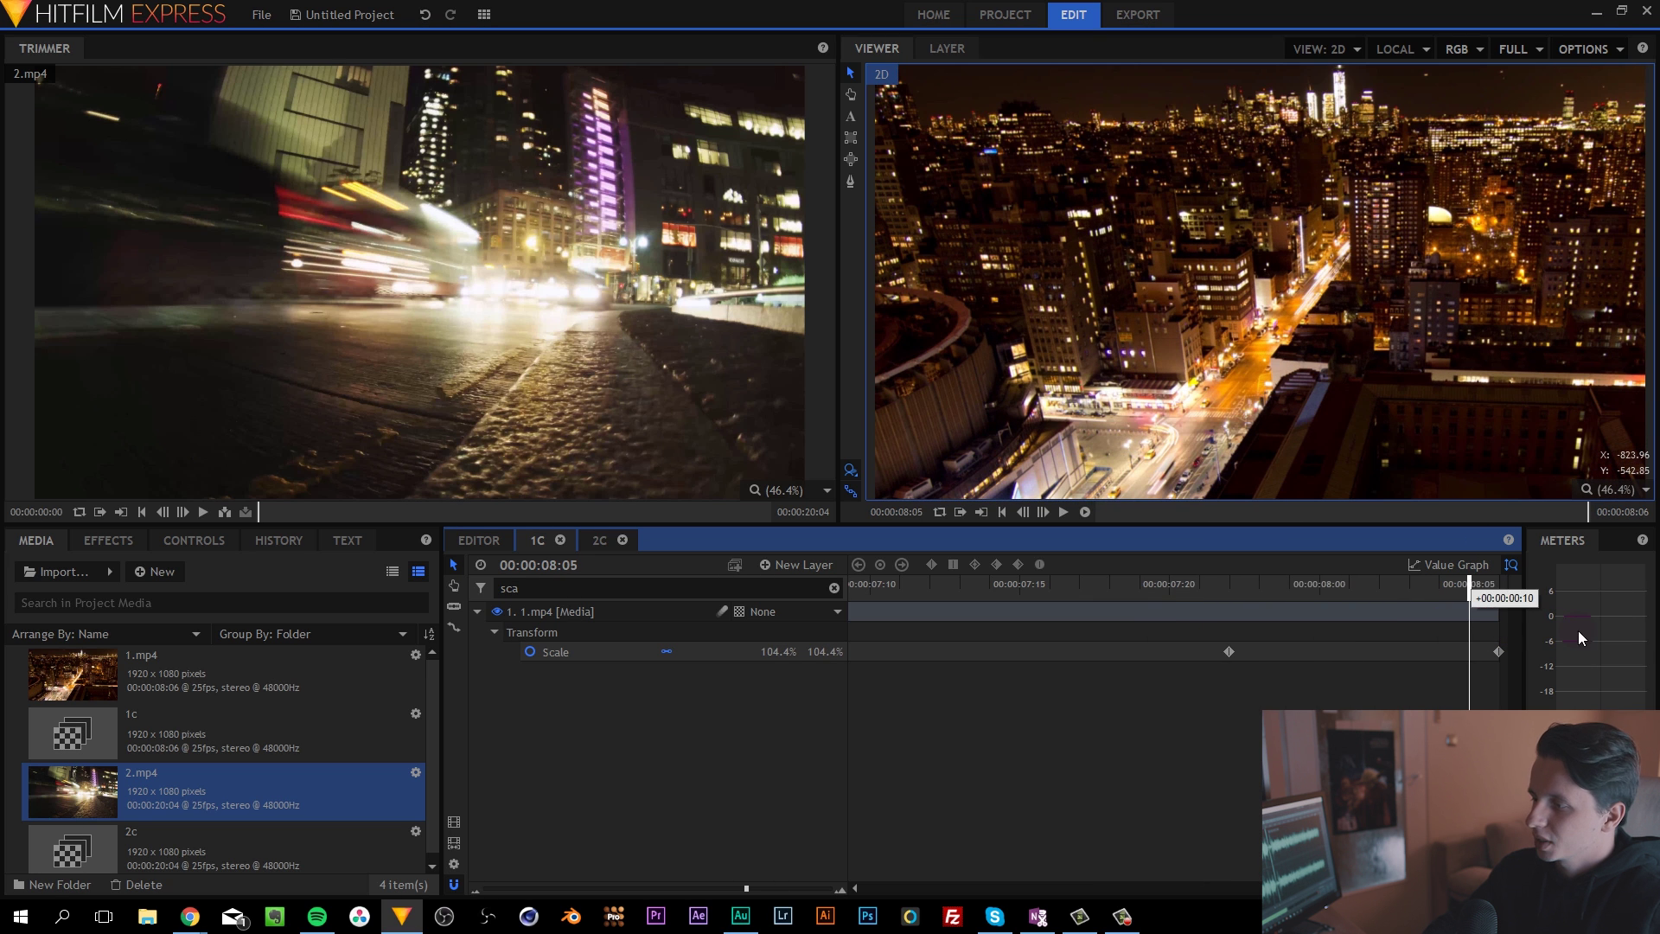
pyautogui.moveTo(1064, 734); pyautogui.dragTo(1515, 633)
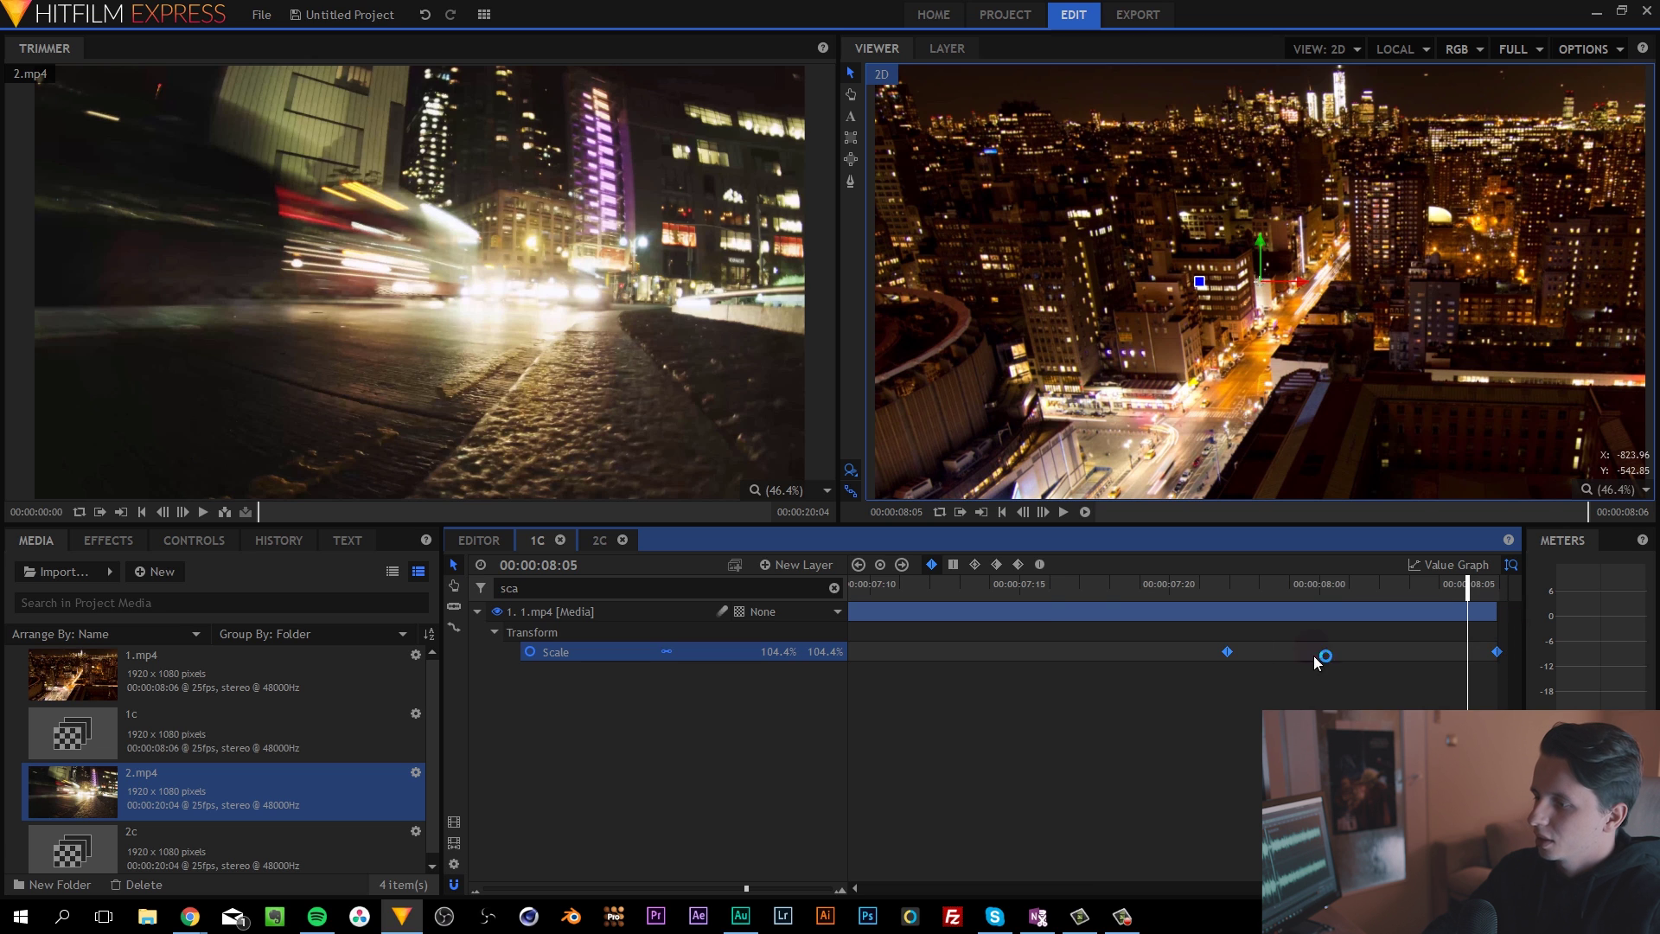
pyautogui.click(1018, 563)
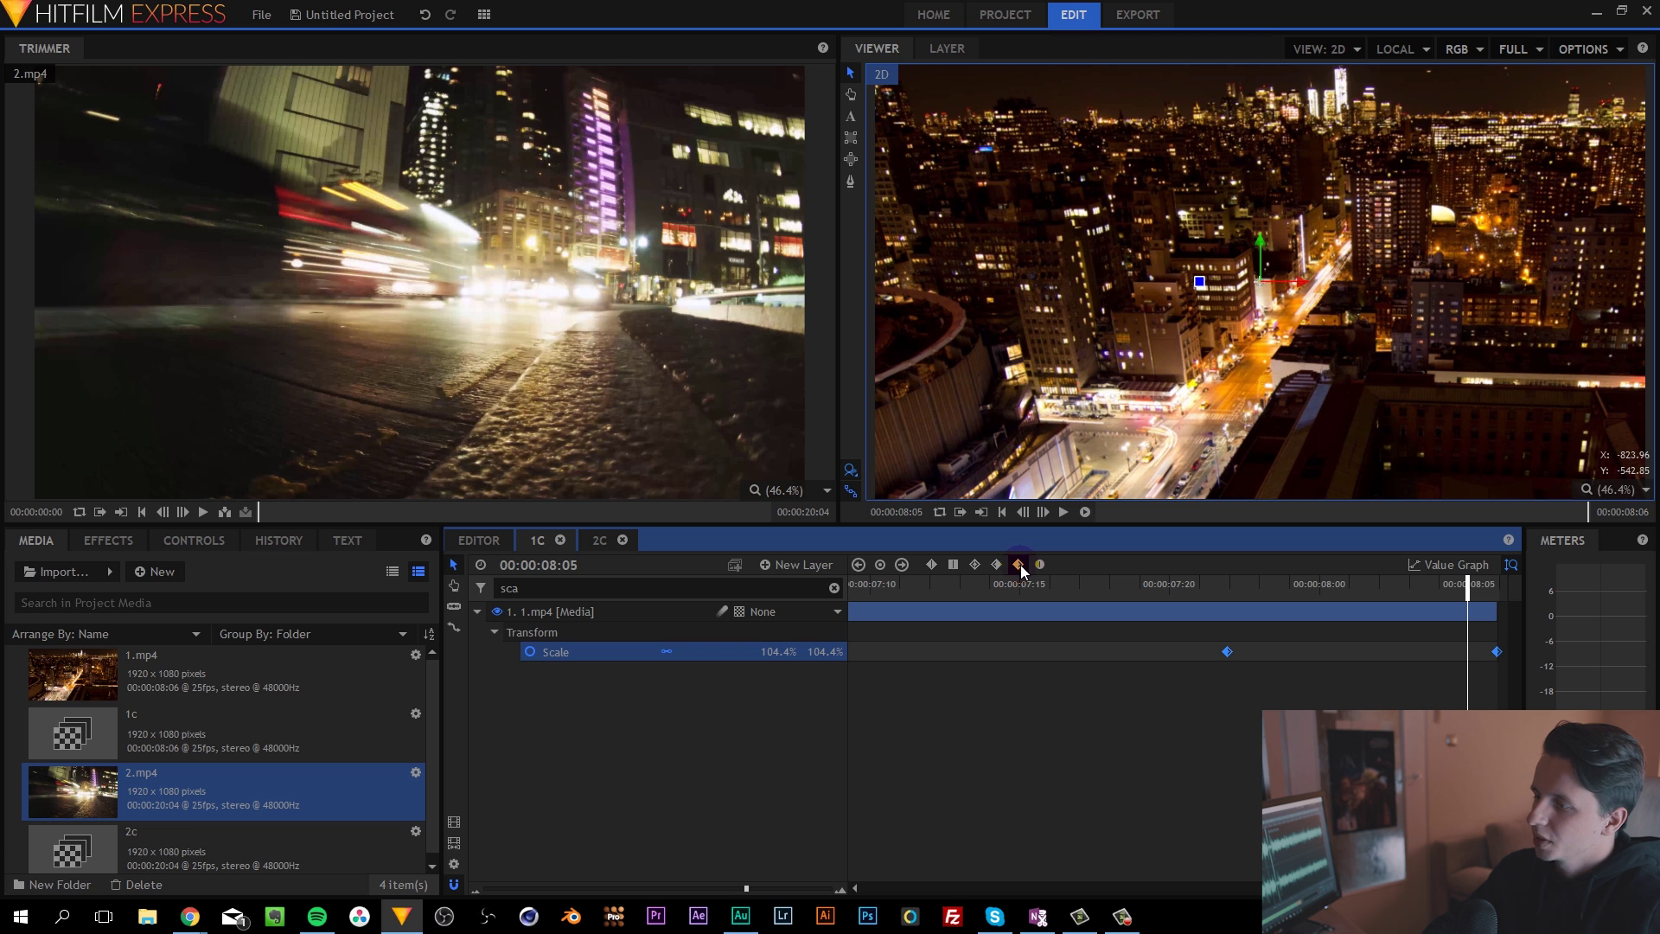
pyautogui.moveTo(1198, 605); pyautogui.dragTo(1378, 601)
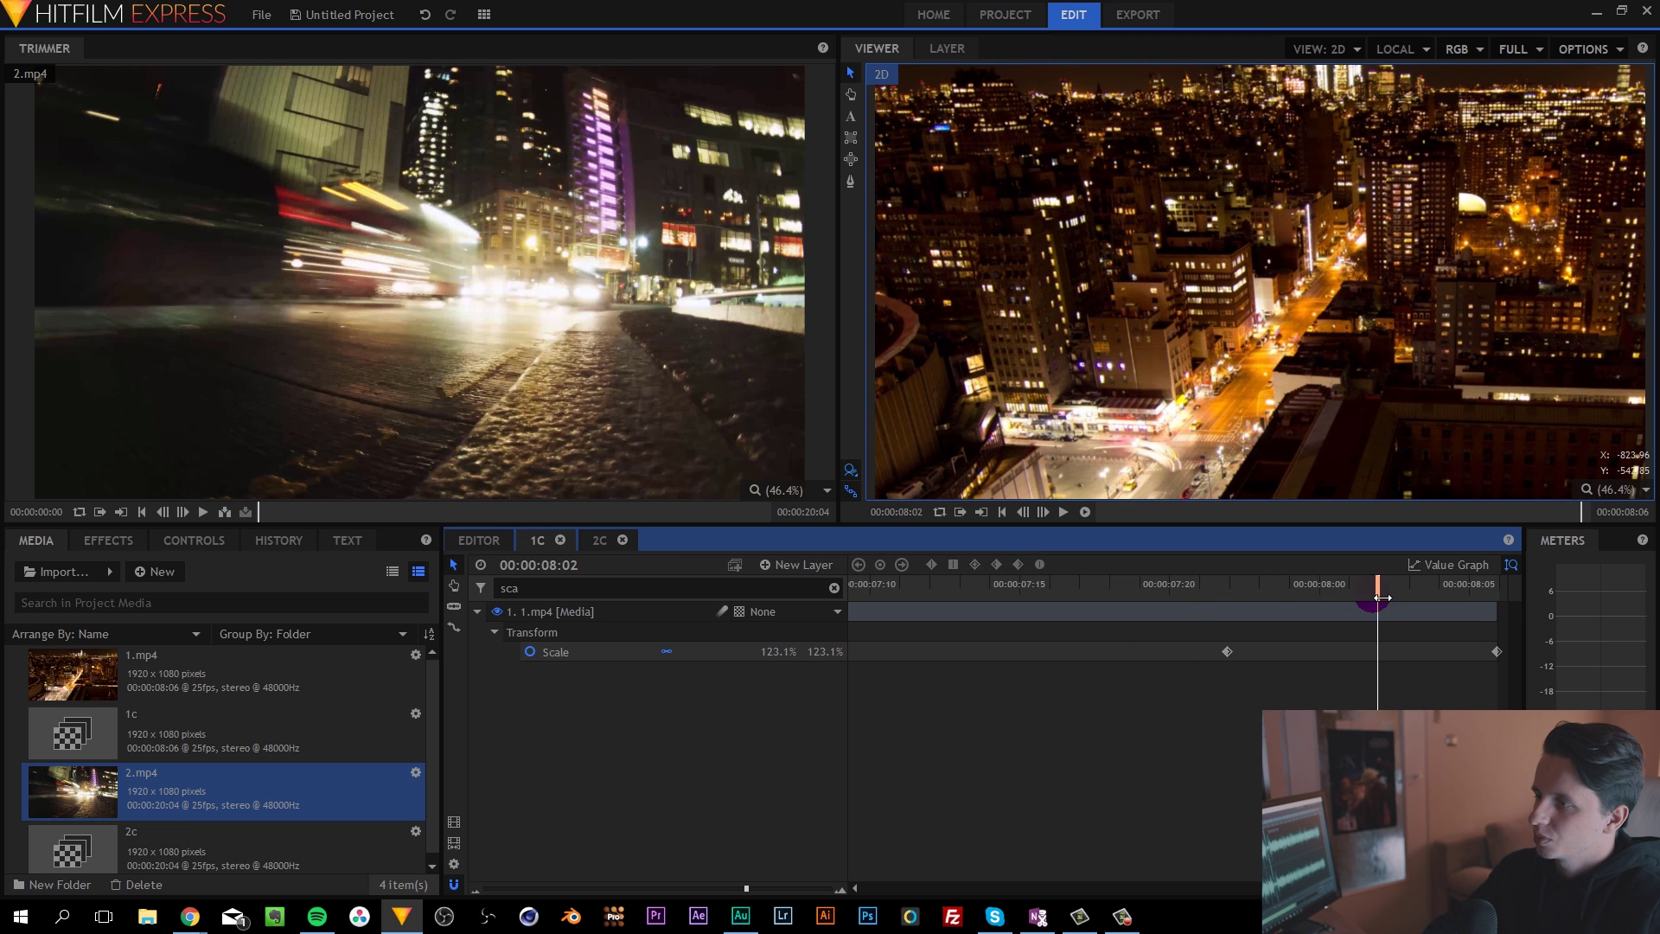
# Step: Show the Scale curve in the value graph and extend the 140% keyframe's outgoing handle to make the zoom accelerate
pyautogui.click(1426, 563)
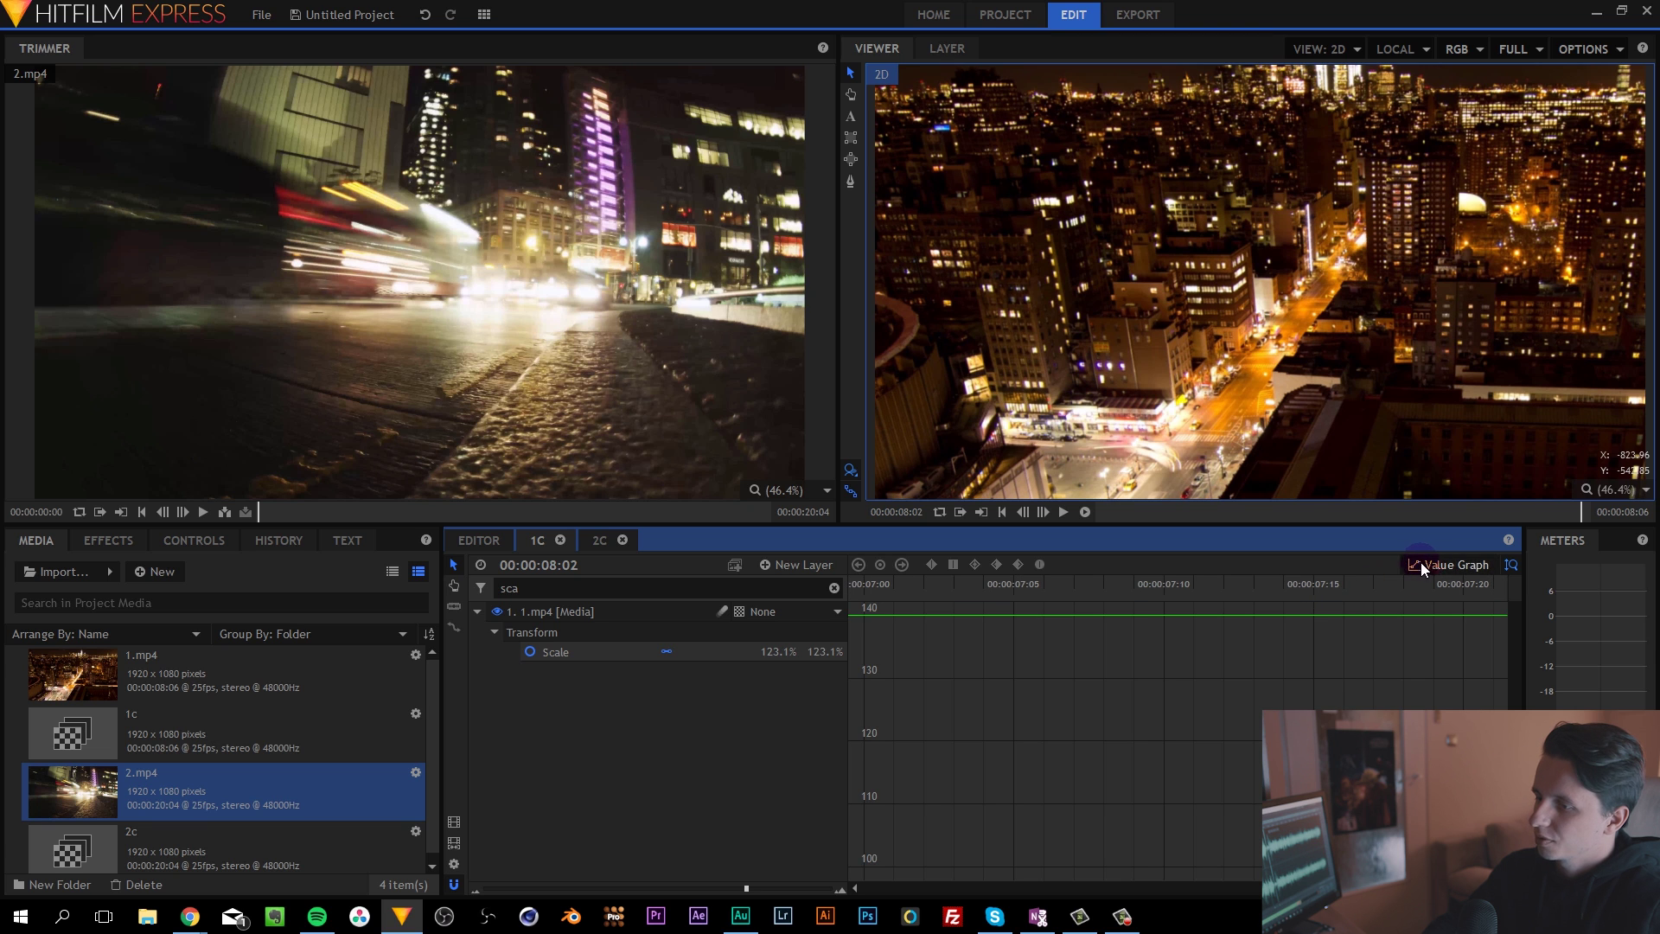
pyautogui.click(604, 653)
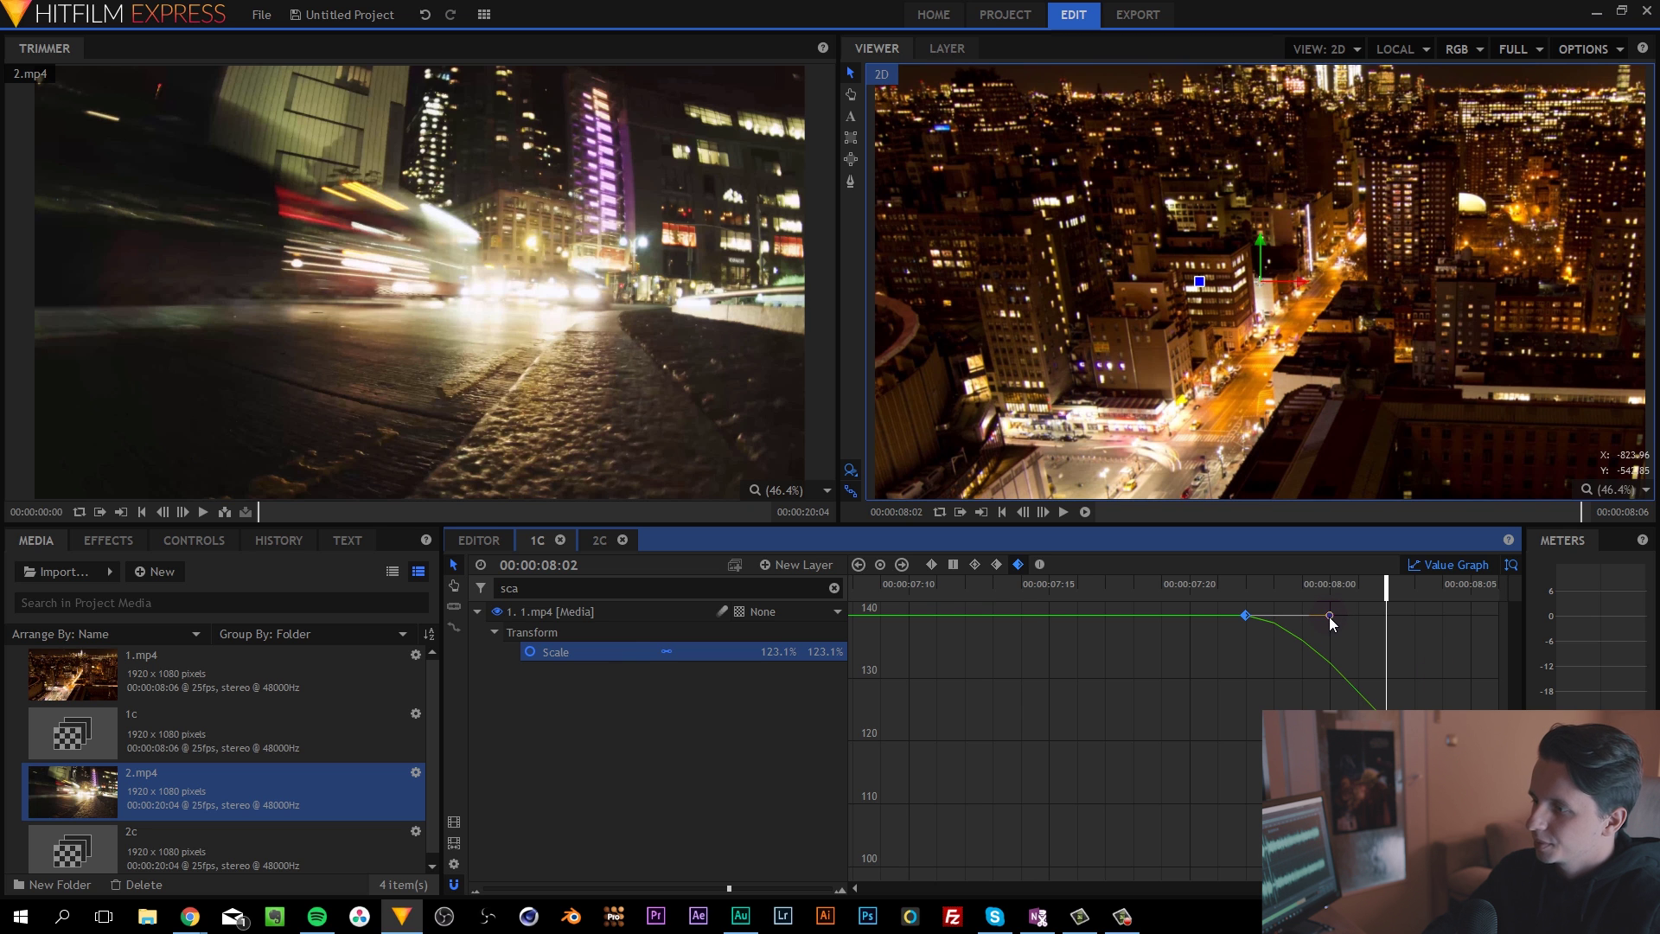
pyautogui.moveTo(1330, 616); pyautogui.dragTo(1505, 617)
pyautogui.click(1420, 655)
pyautogui.moveTo(1381, 593); pyautogui.dragTo(1442, 597)
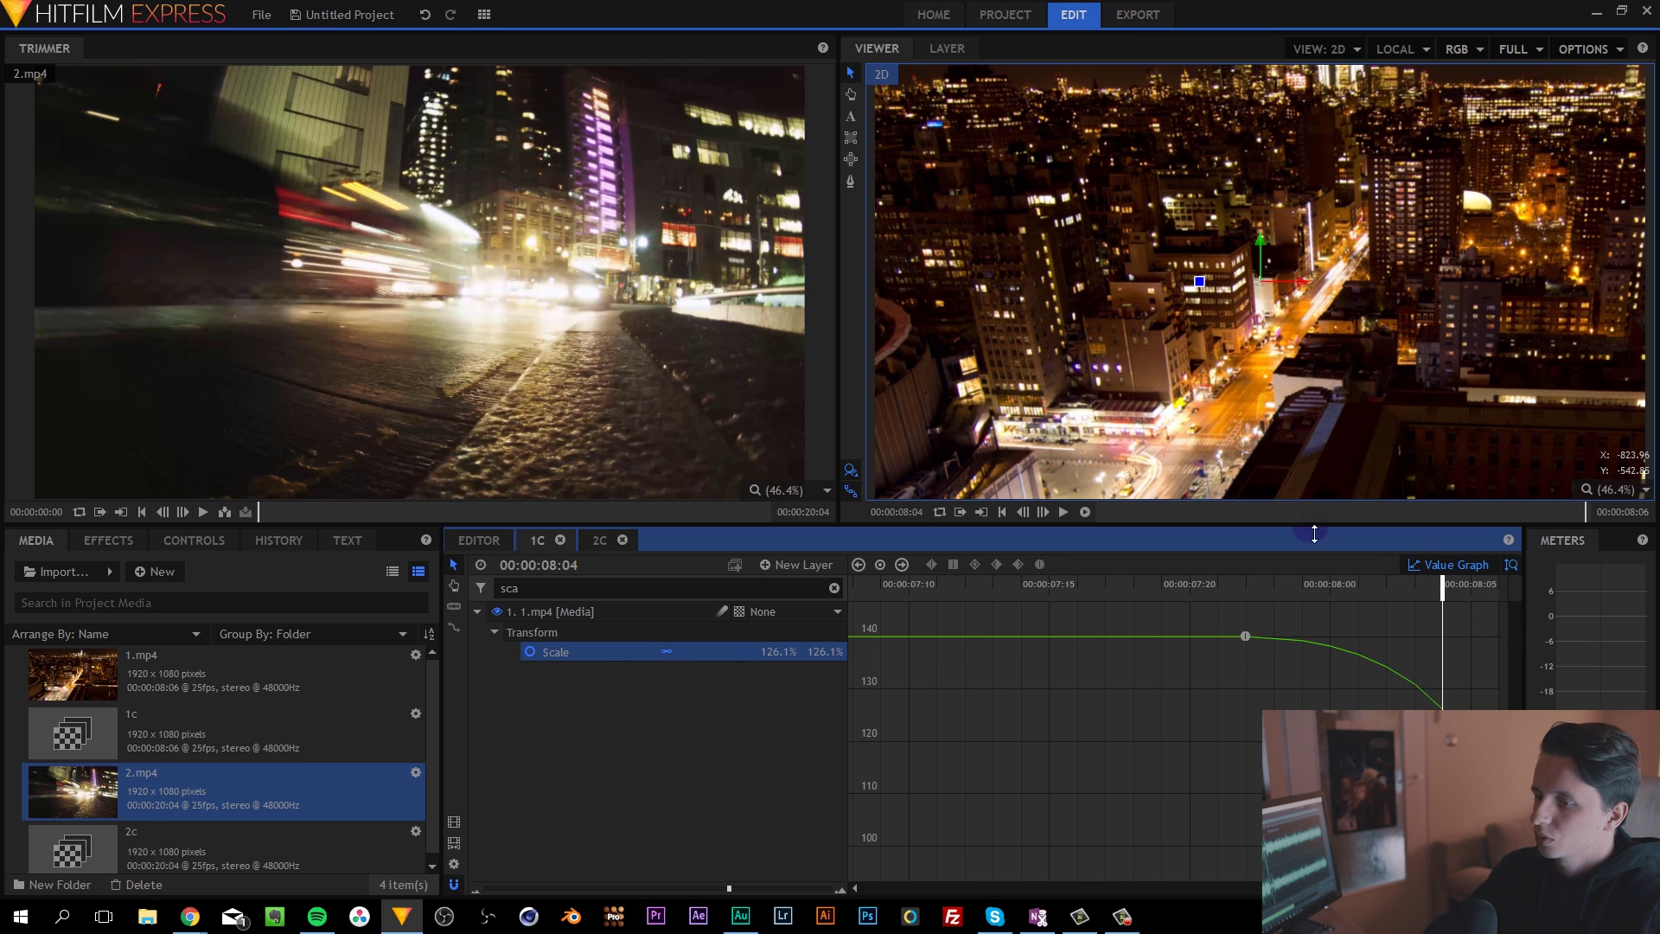
# Step: Enable motion blur on the 1.mp4 layer and scrub through the final frames to check it
pyautogui.click(723, 611)
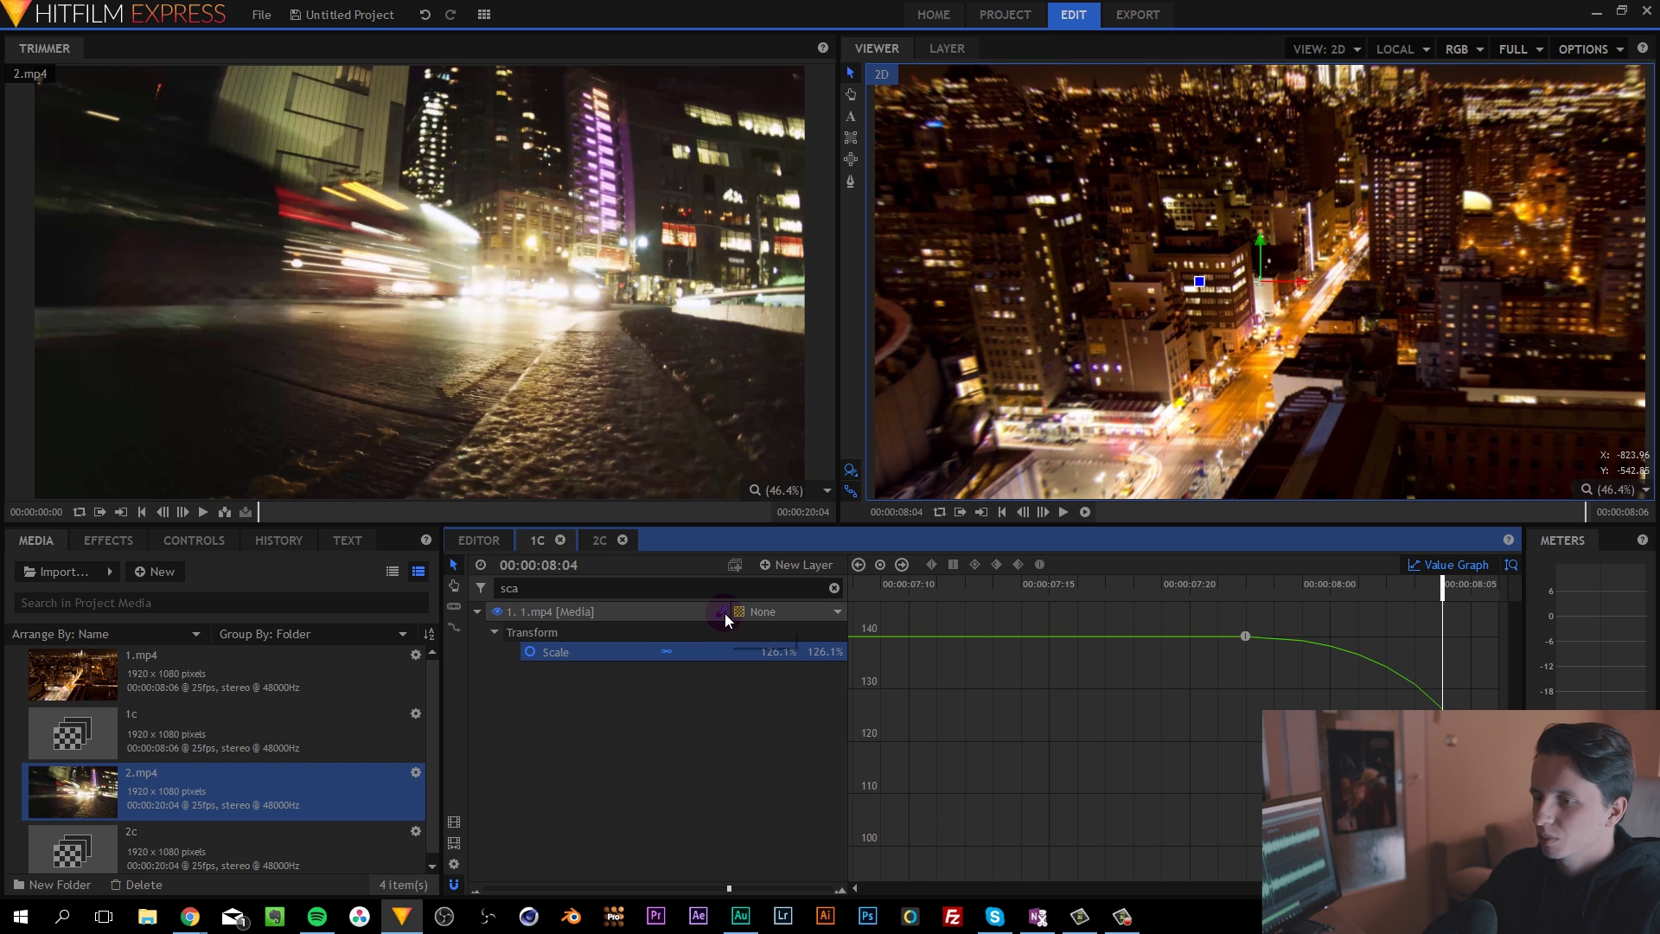
pyautogui.click(778, 760)
pyautogui.moveTo(1386, 595); pyautogui.dragTo(1471, 597)
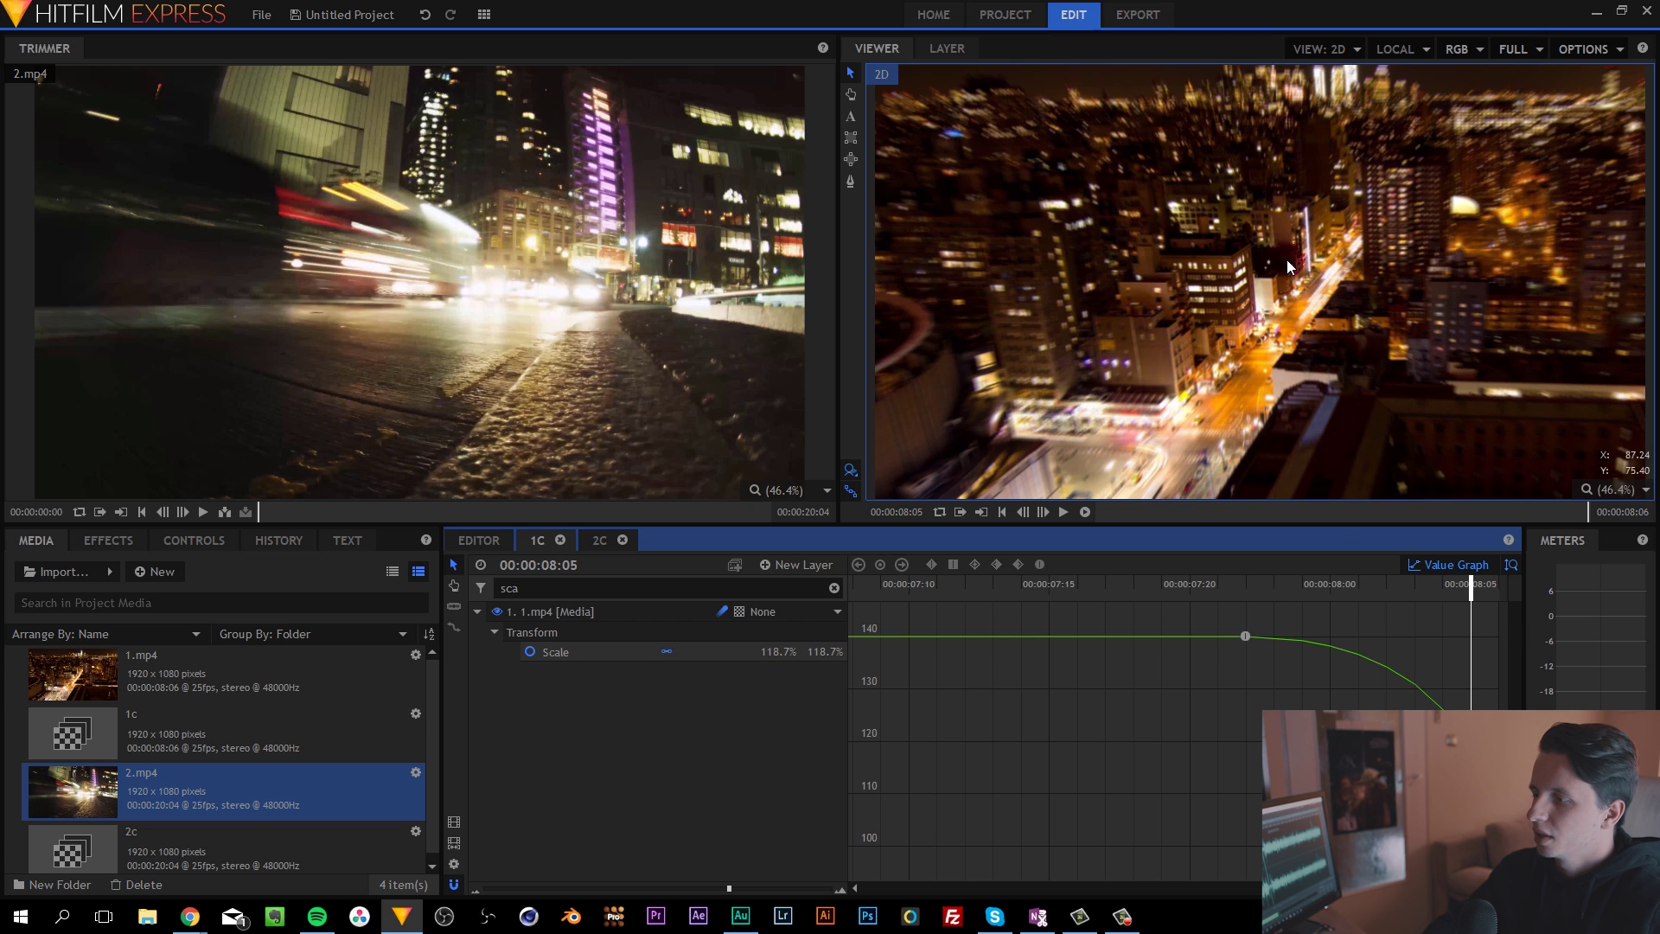
pyautogui.moveTo(1486, 593); pyautogui.dragTo(1414, 593)
# Step: Shorten and slightly lower the first Scale keyframe's curve handle on 1.mp4, checking the zoom by scrubbing
pyautogui.click(630, 654)
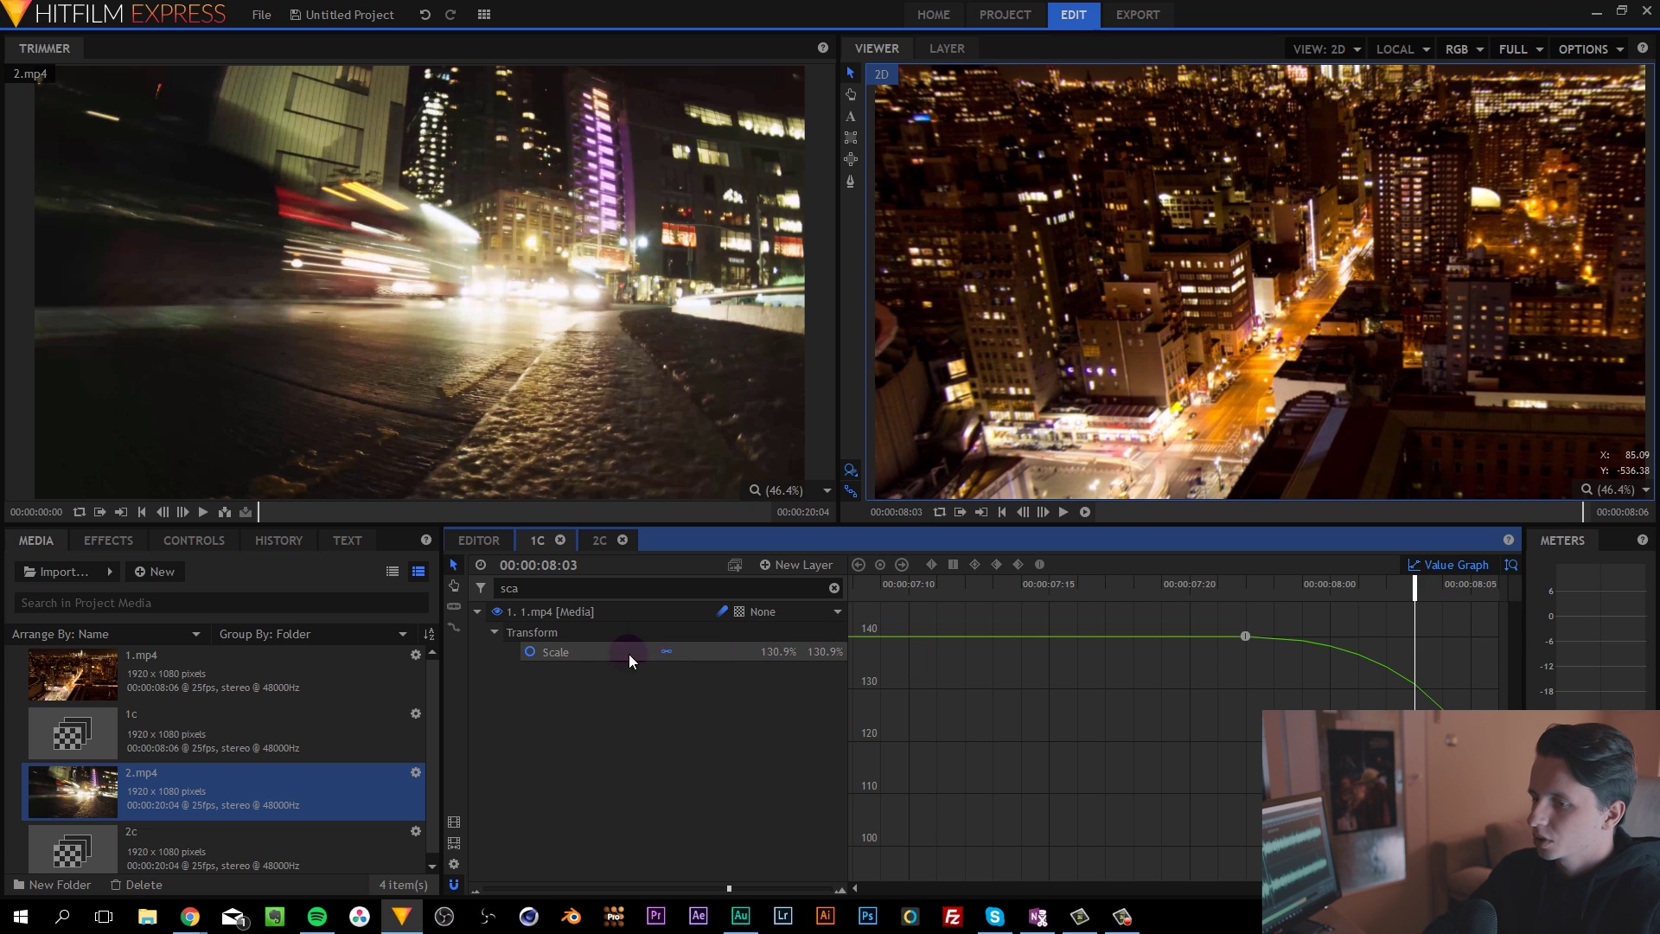
pyautogui.moveTo(1499, 641); pyautogui.dragTo(1467, 649)
pyautogui.moveTo(1425, 589); pyautogui.dragTo(1284, 585)
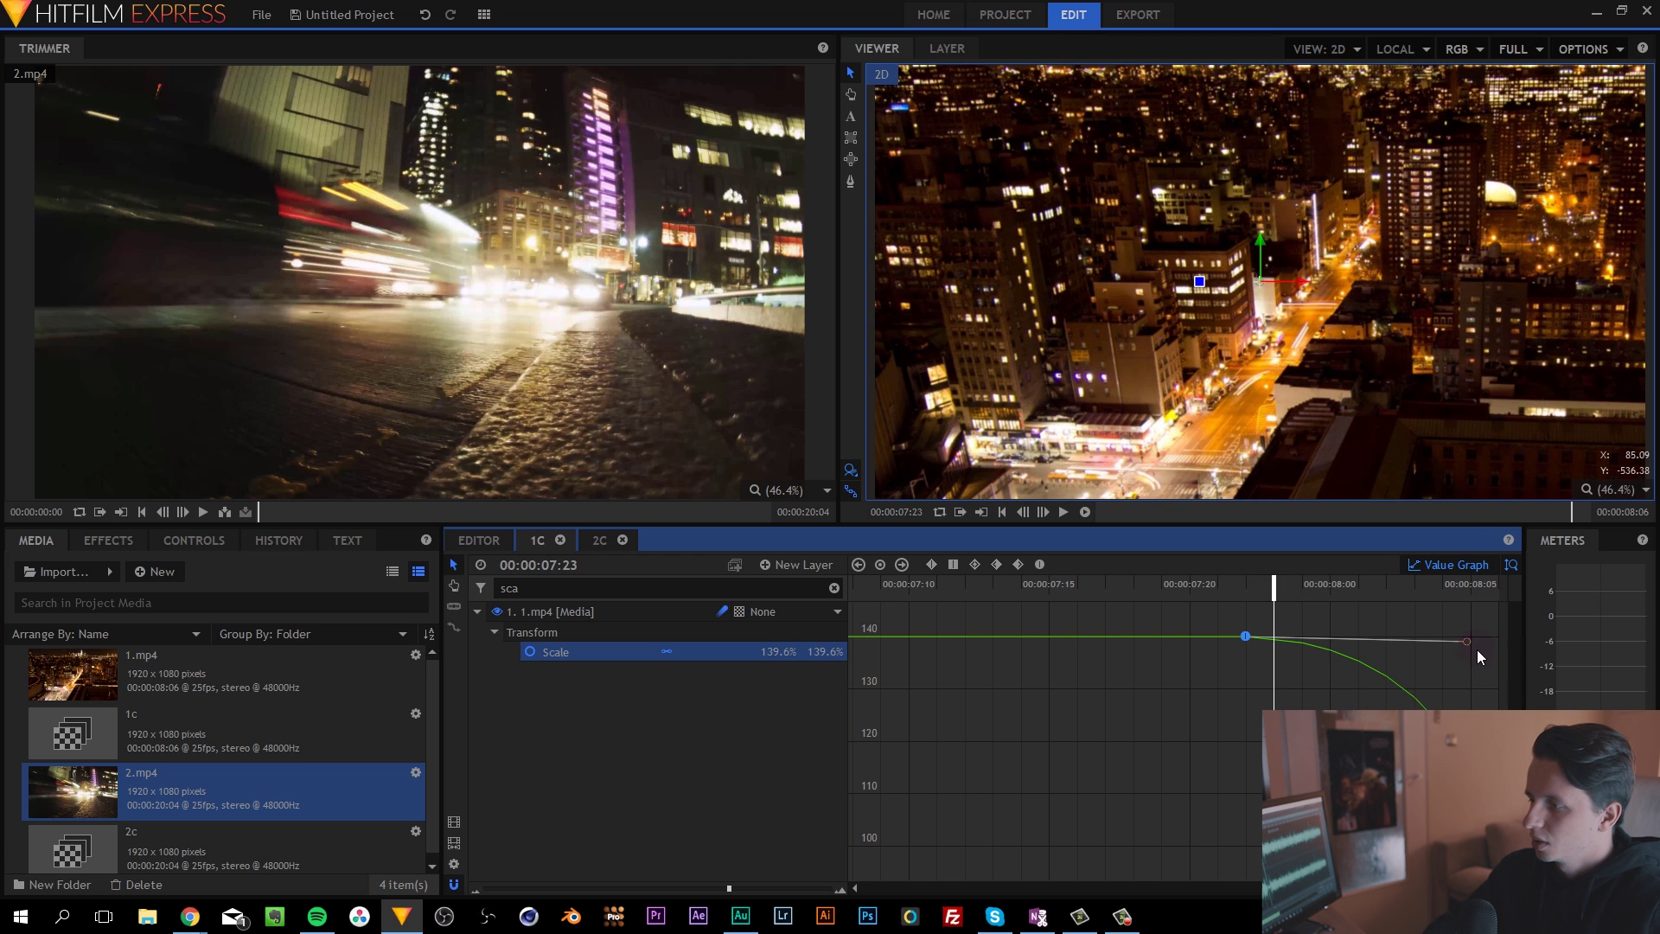
pyautogui.moveTo(1468, 643); pyautogui.dragTo(1464, 648)
pyautogui.moveTo(1280, 585); pyautogui.dragTo(1554, 613)
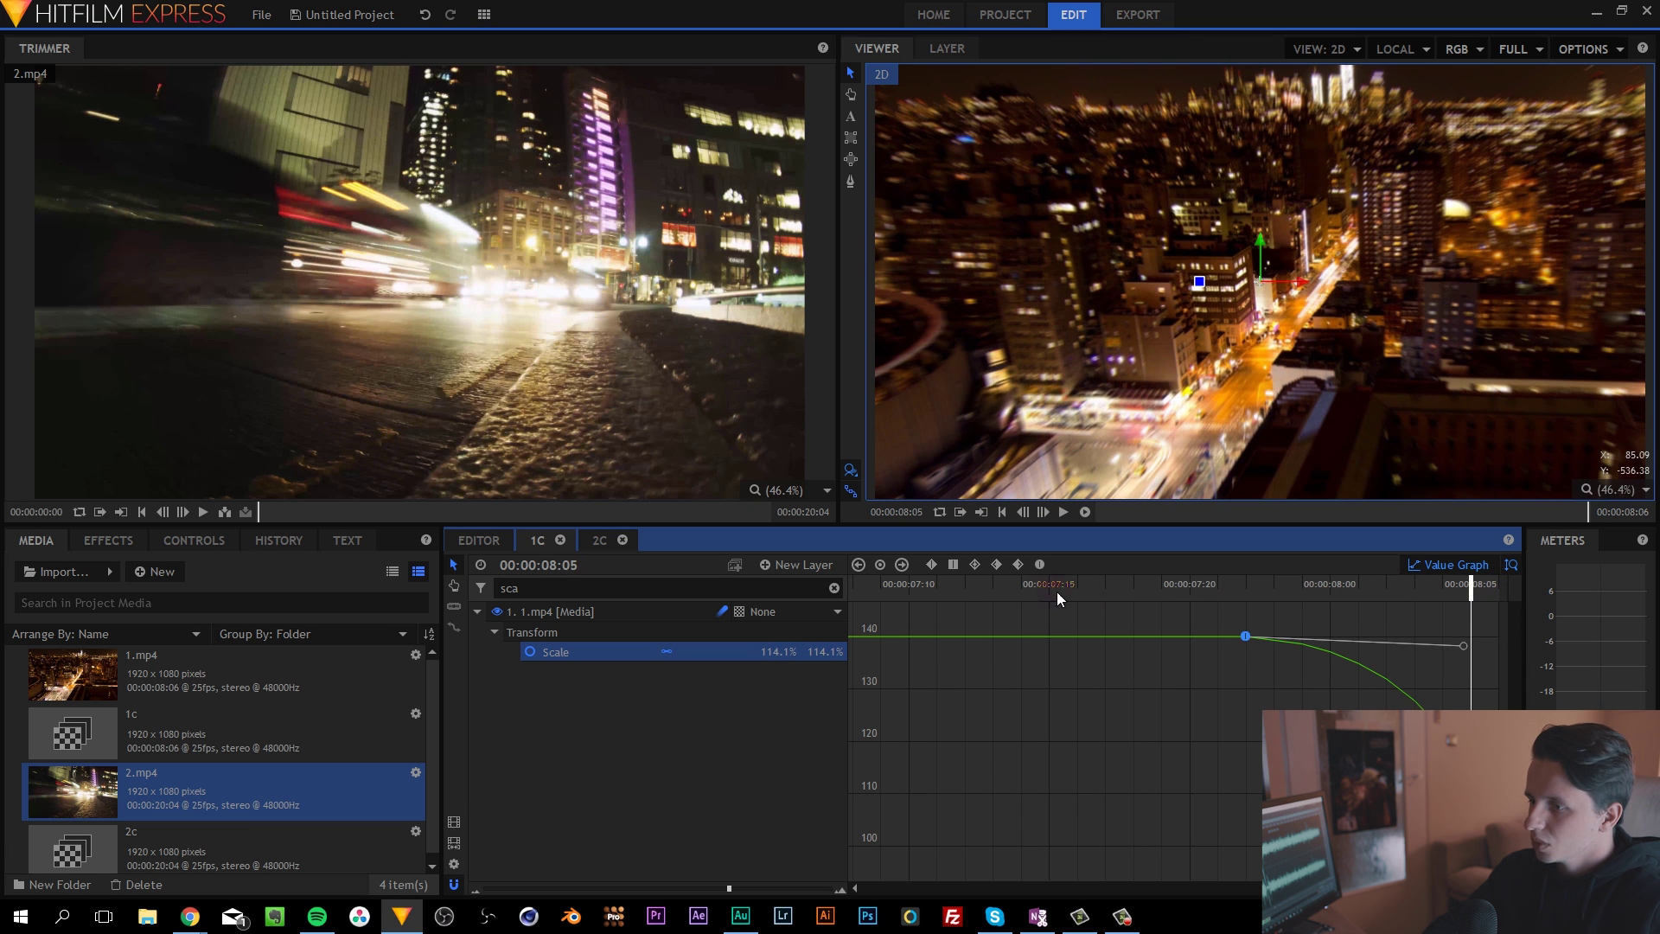
# Step: In composite shot 2c, filter the 2.mp4 layer's properties by "sca" and add a Scale keyframe at the first frame
pyautogui.click(603, 545)
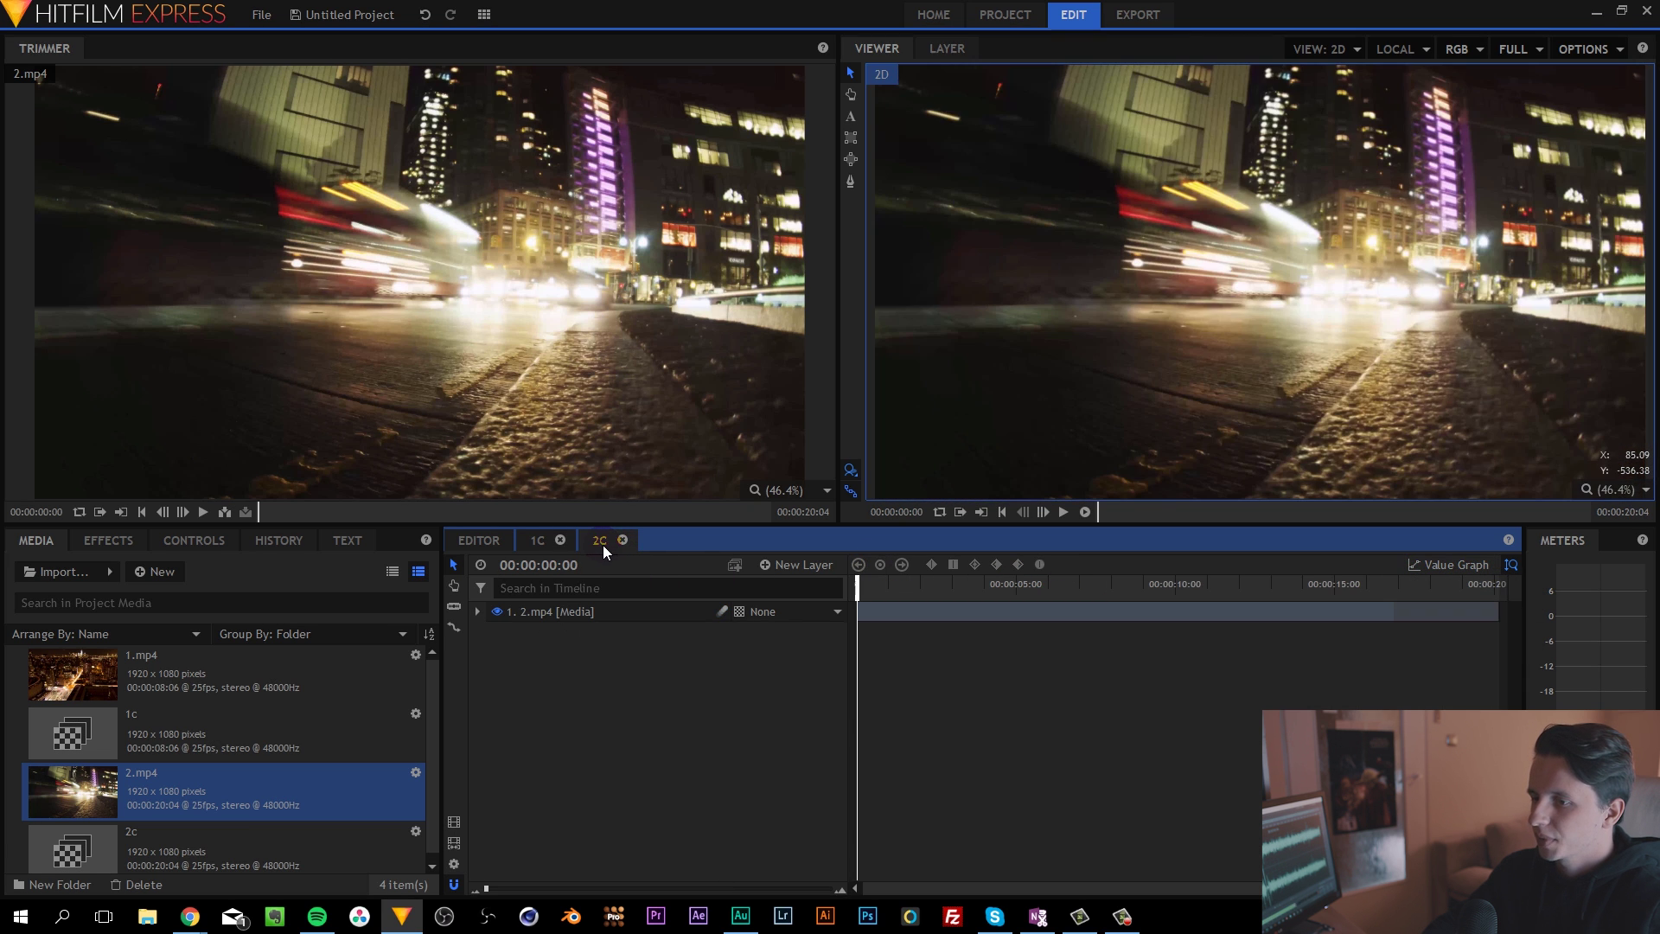
pyautogui.click(1133, 593)
pyautogui.click(555, 612)
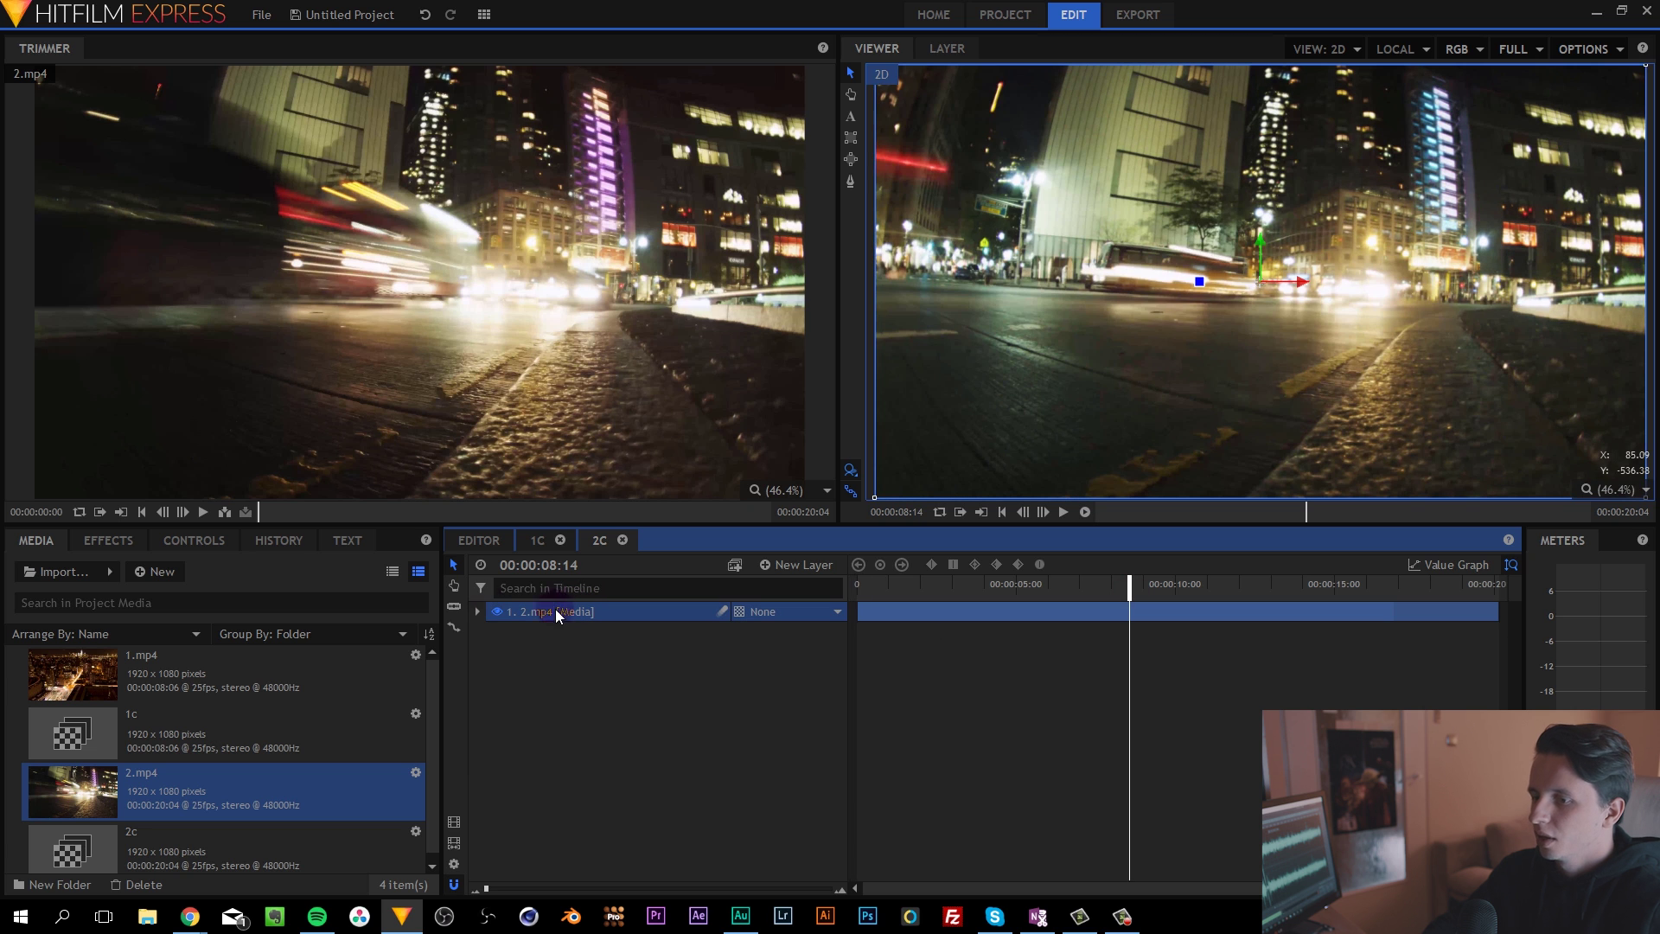
pyautogui.click(553, 593)
pyautogui.write('sca')
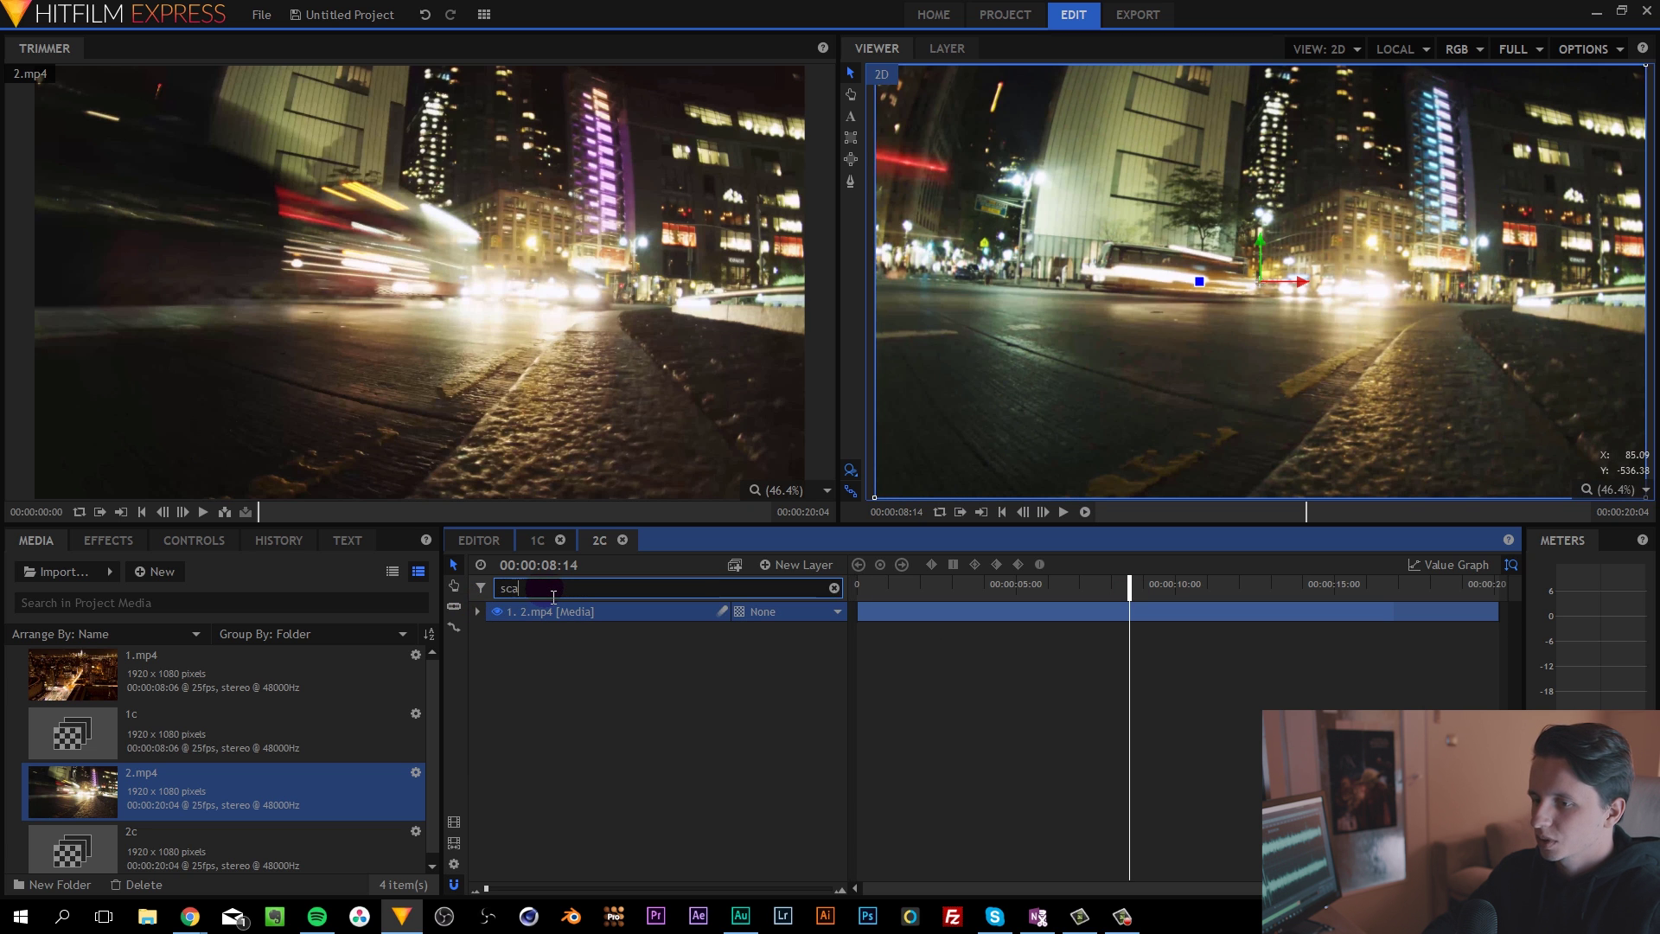
pyautogui.click(740, 751)
pyautogui.moveTo(952, 584); pyautogui.dragTo(857, 584)
pyautogui.click(537, 653)
# Step: Try 140% for the first Scale keyframe on the 2.mp4 layer and settle on 145%
pyautogui.click(779, 652)
pyautogui.write('1')
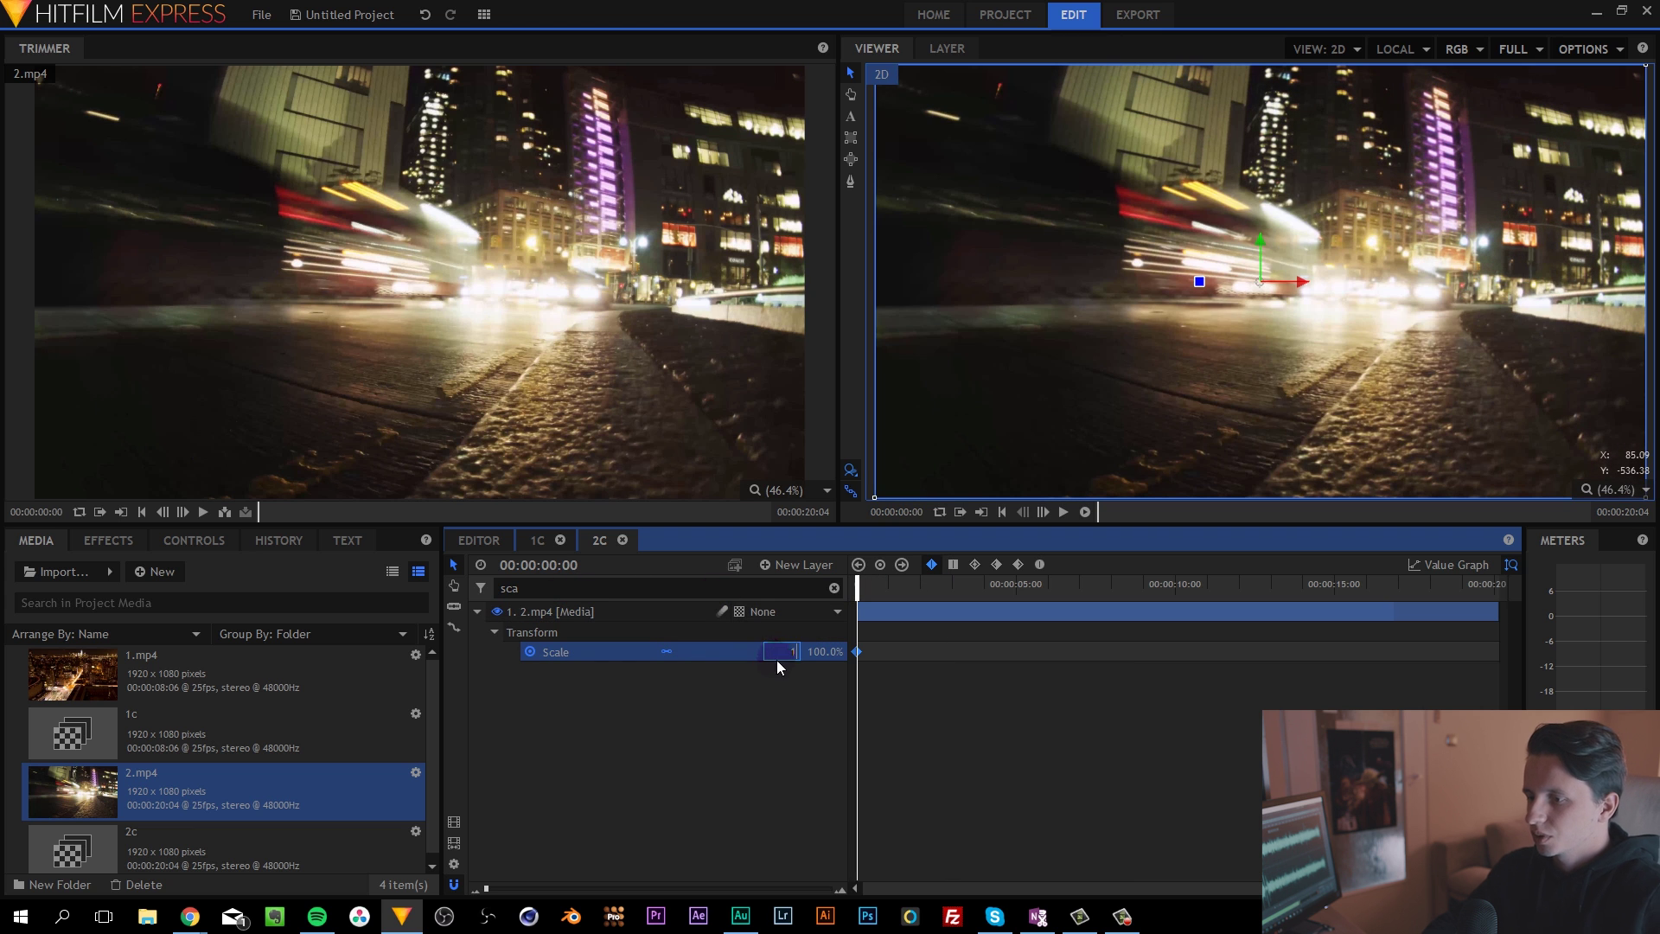
pyautogui.write('5')
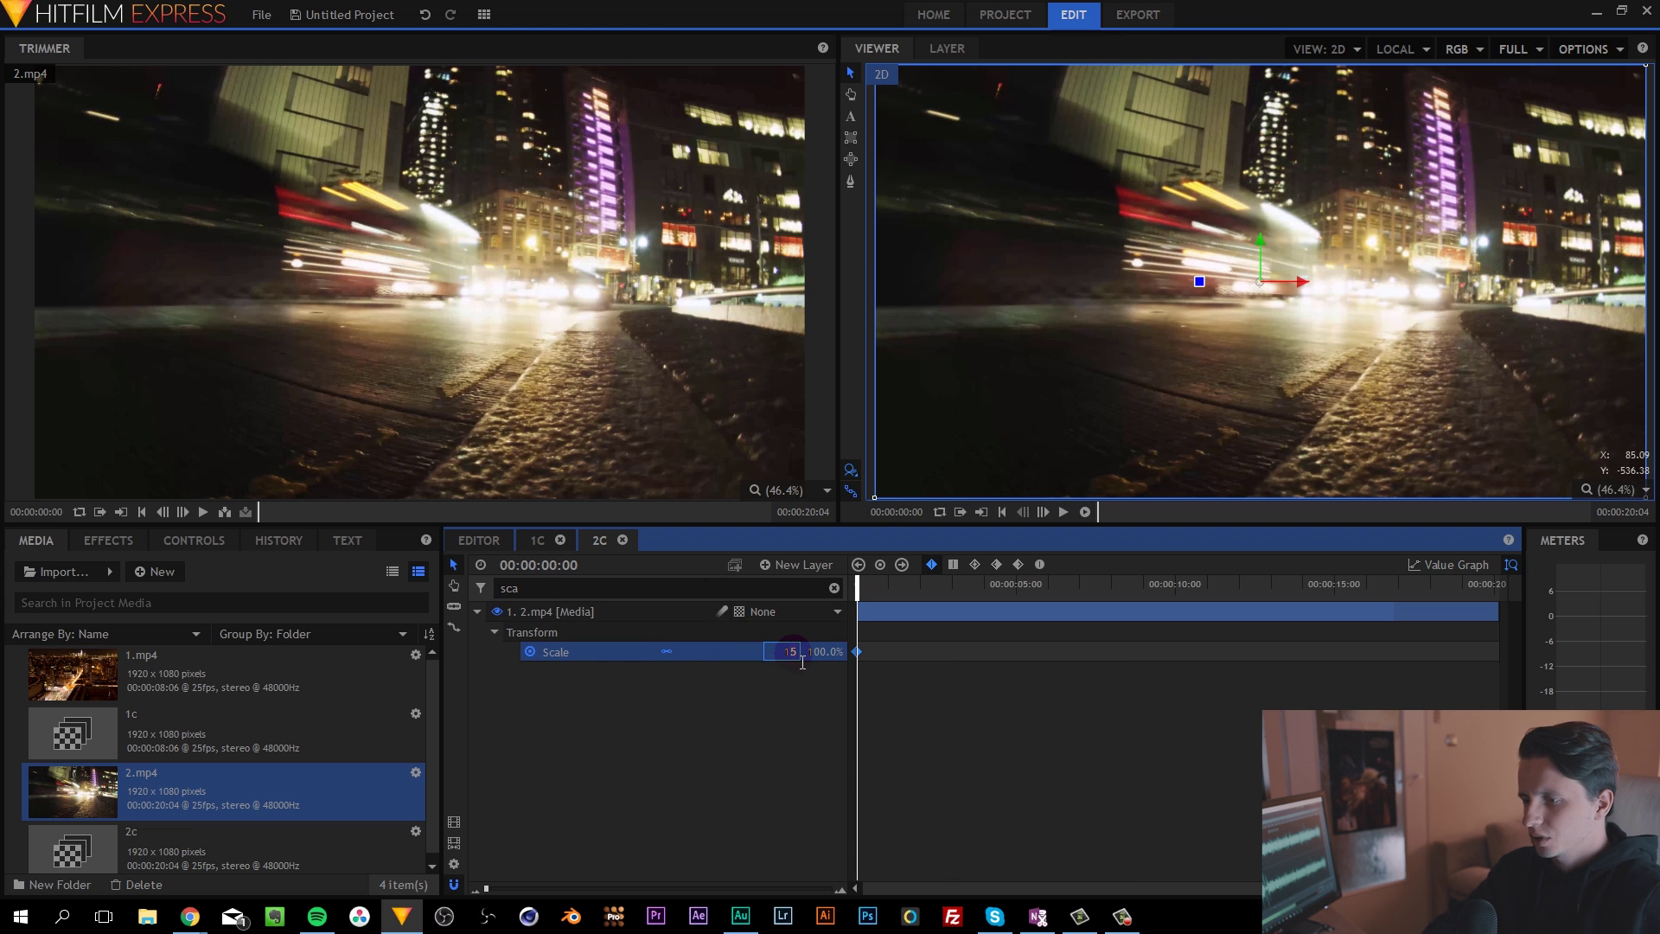
pyautogui.write('0')
pyautogui.click(815, 716)
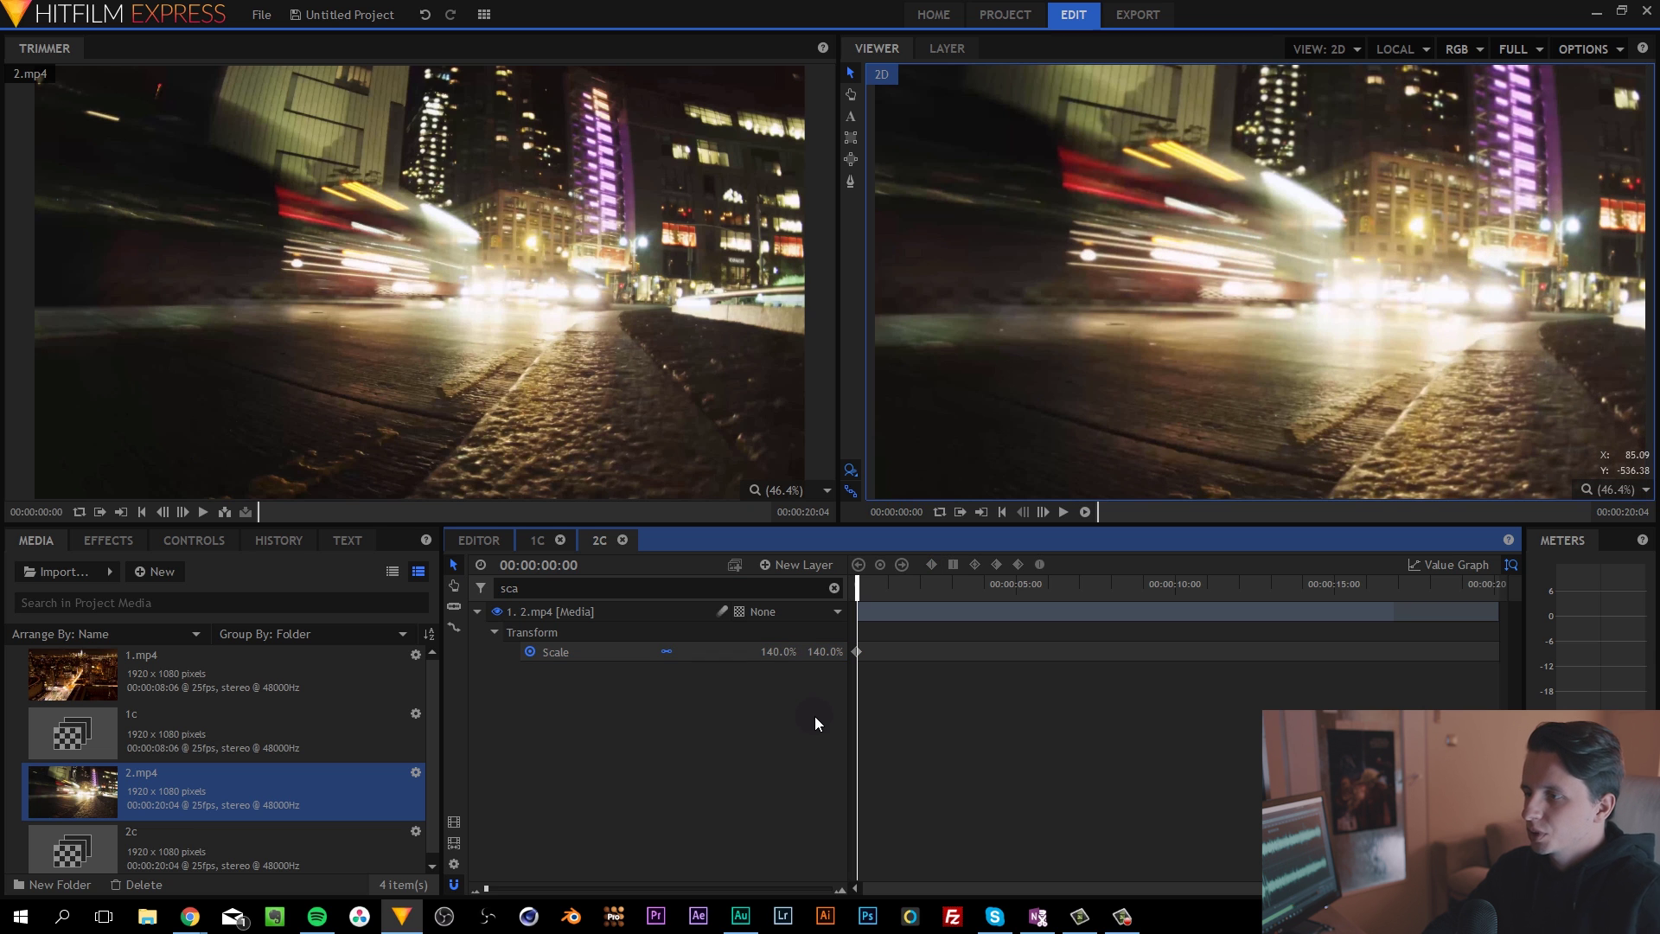
pyautogui.click(1202, 352)
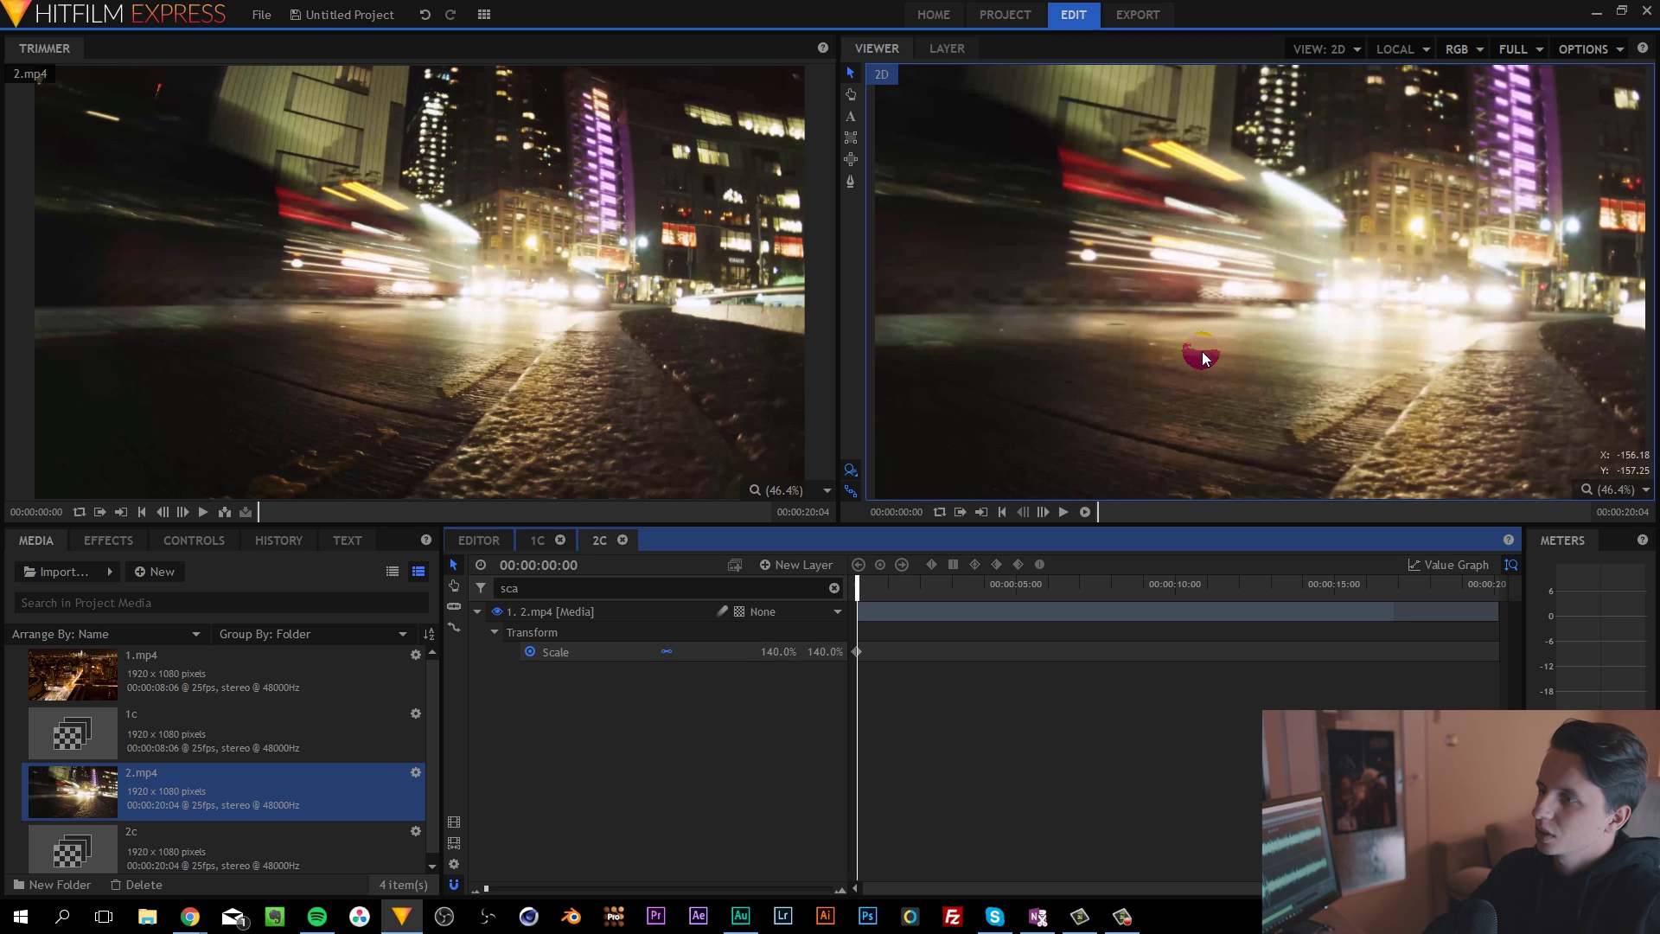
pyautogui.click(782, 652)
pyautogui.write('145')
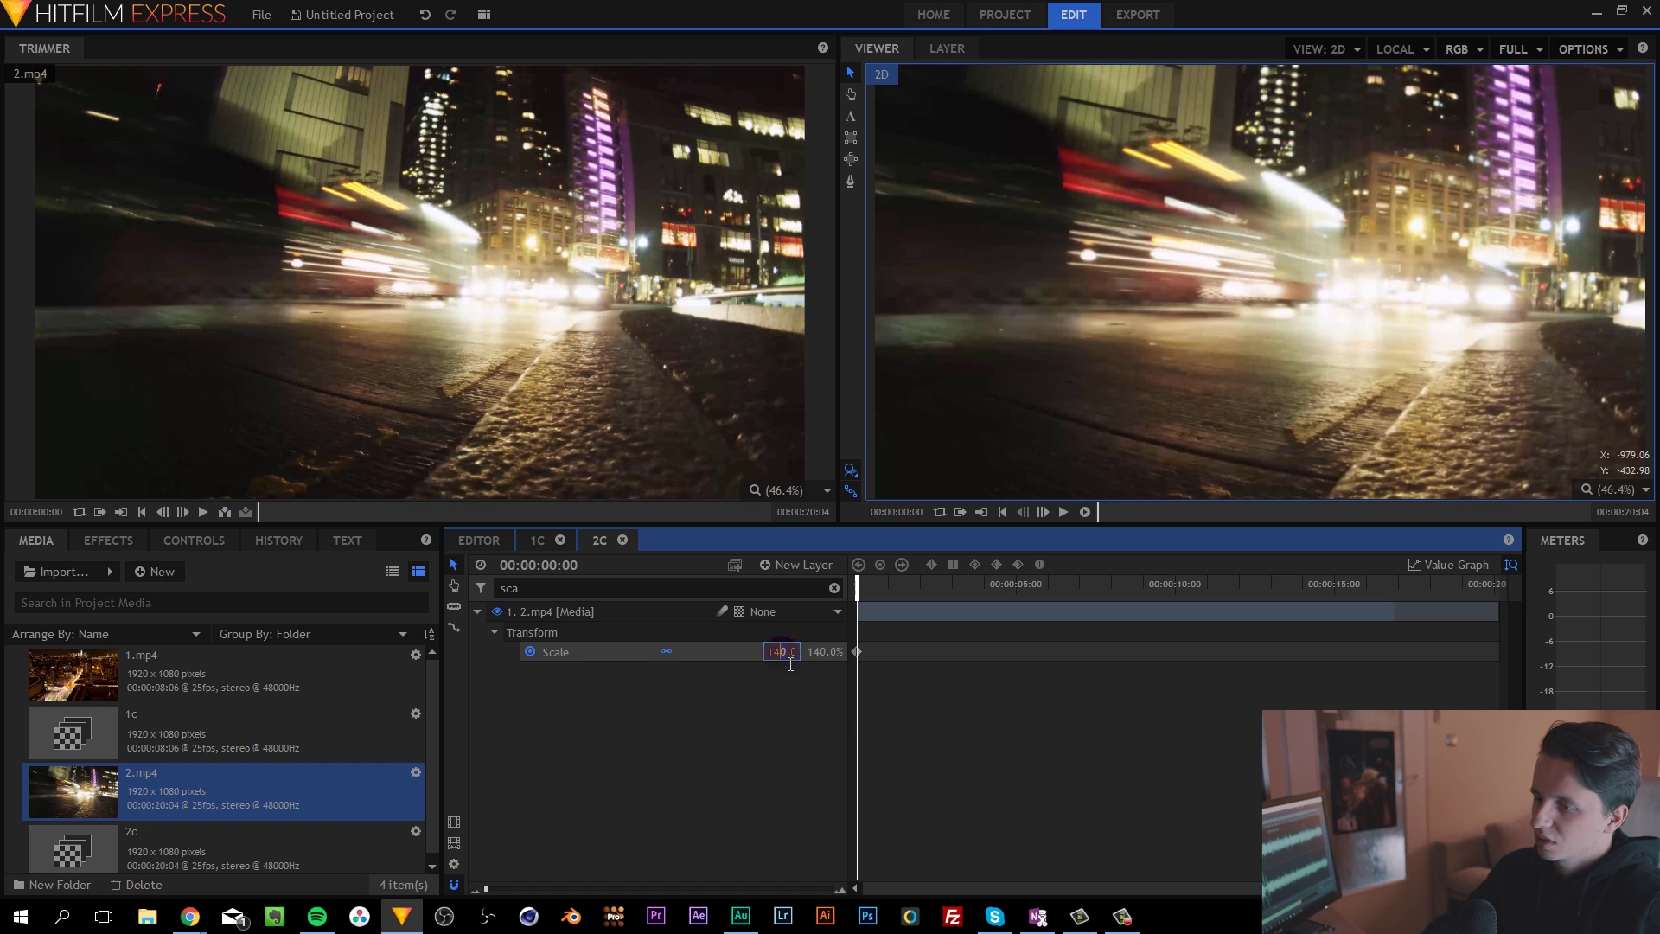
pyautogui.click(835, 713)
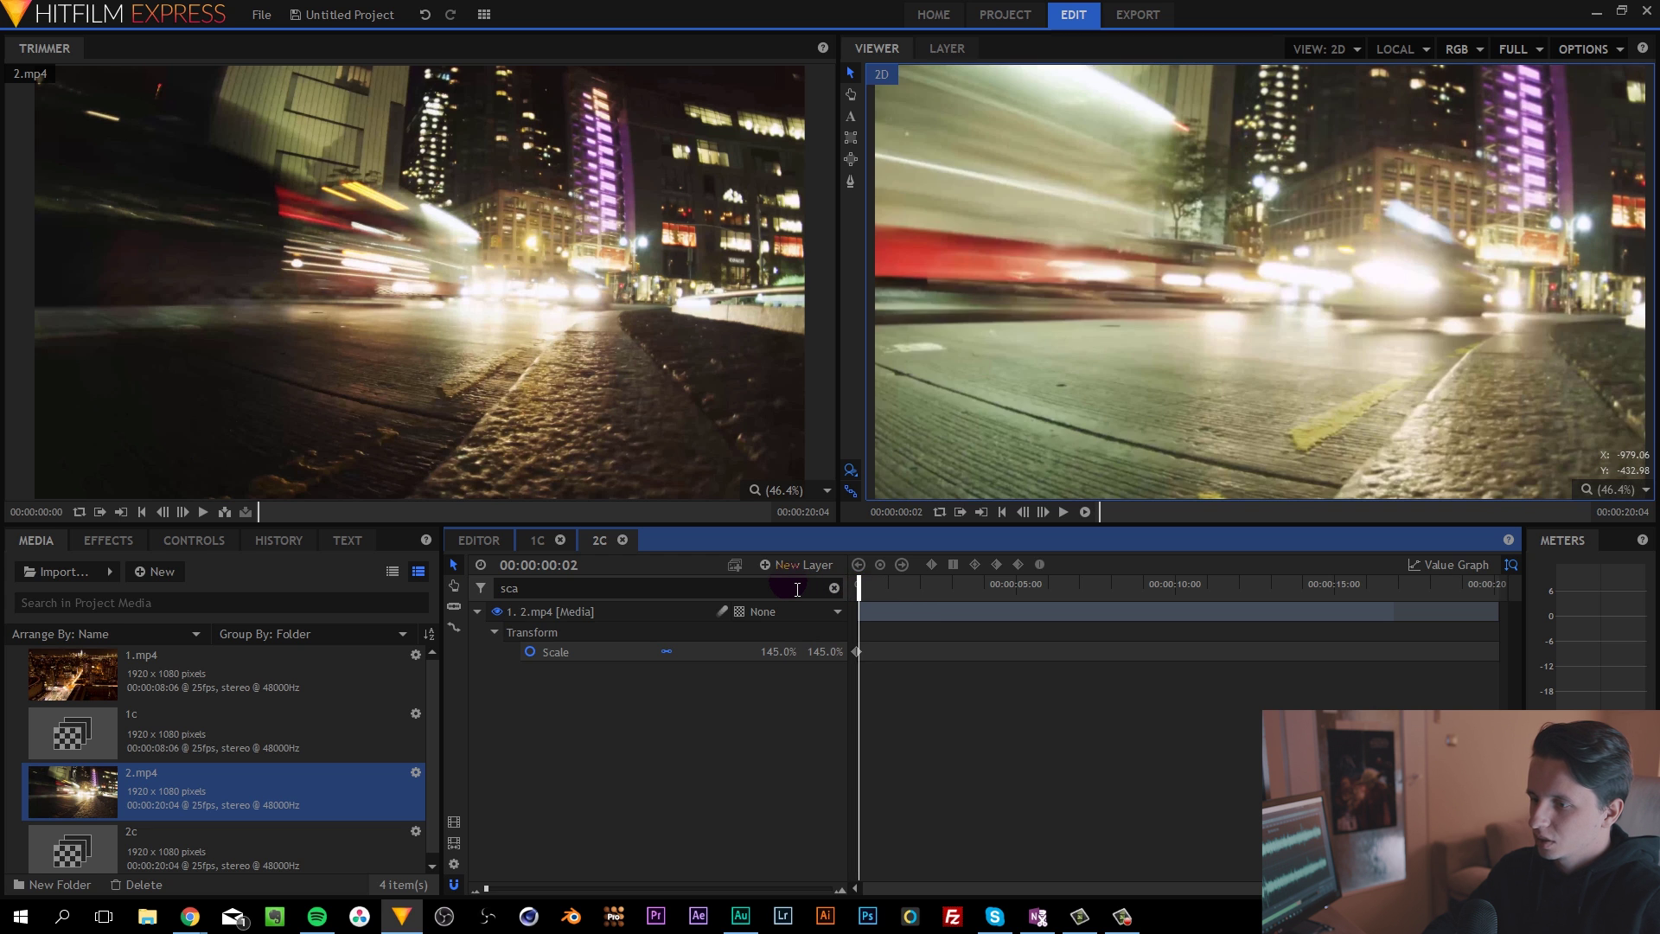
# Step: Add a second Scale keyframe of 100% at frame 9 on the 2.mp4 layer
pyautogui.press('Right')
pyautogui.press('Right')
pyautogui.press('Right')
pyautogui.press('Right')
pyautogui.press('Right')
pyautogui.press('Right')
pyautogui.press('Right')
pyautogui.press('Right')
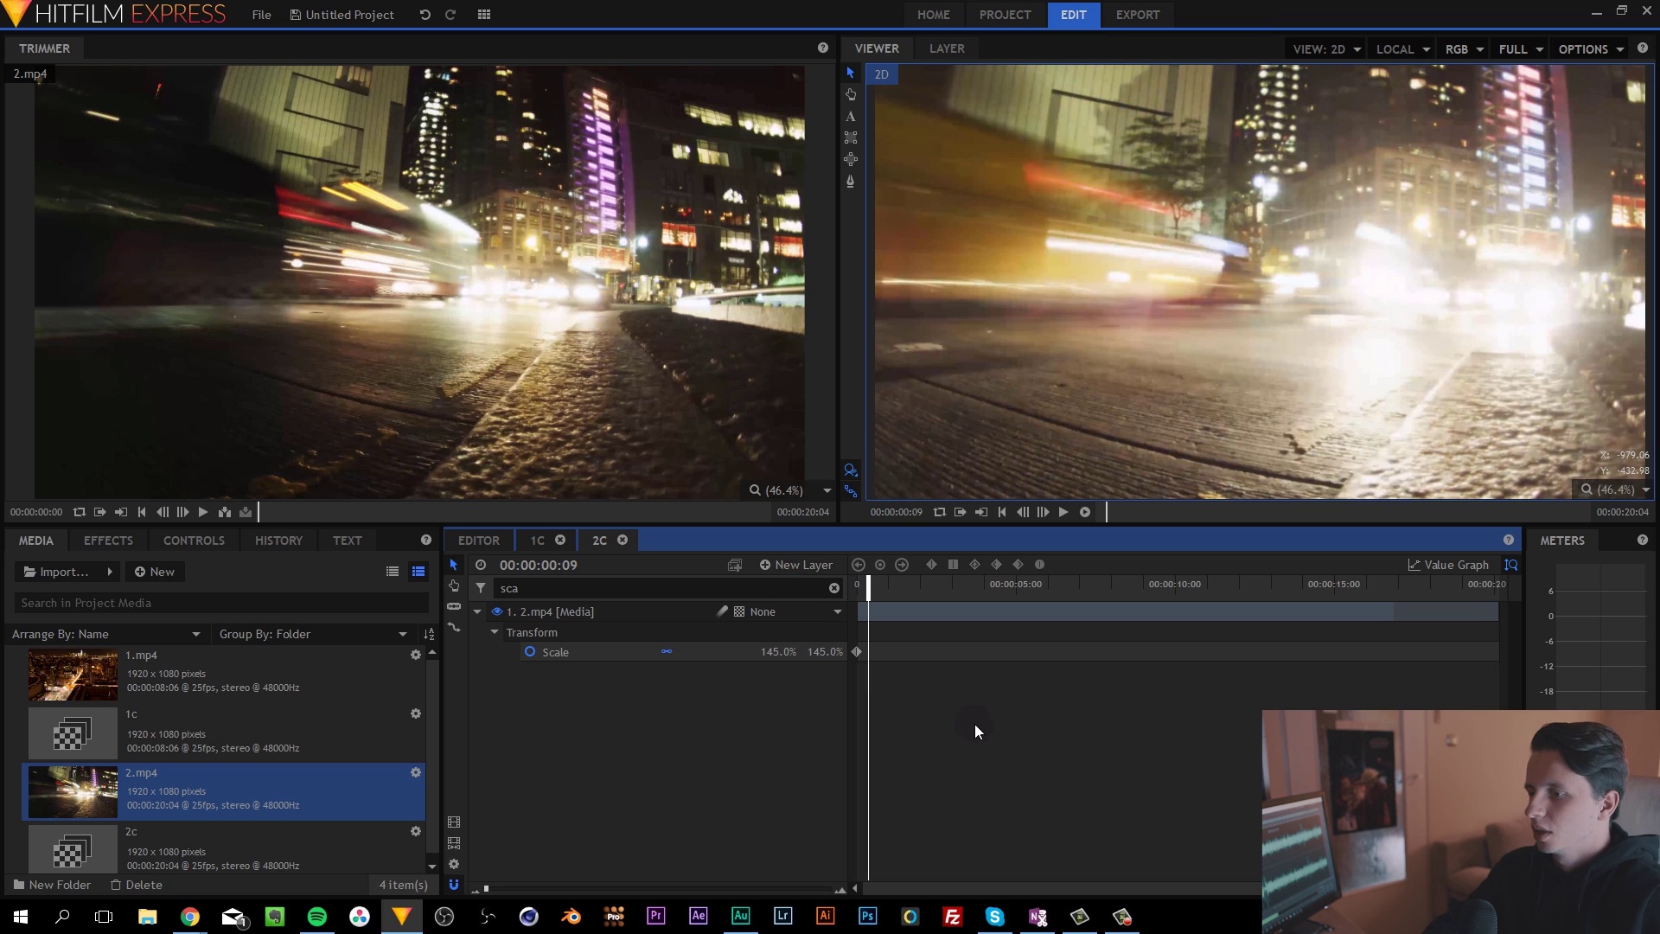
pyautogui.scroll(4, 880, 698)
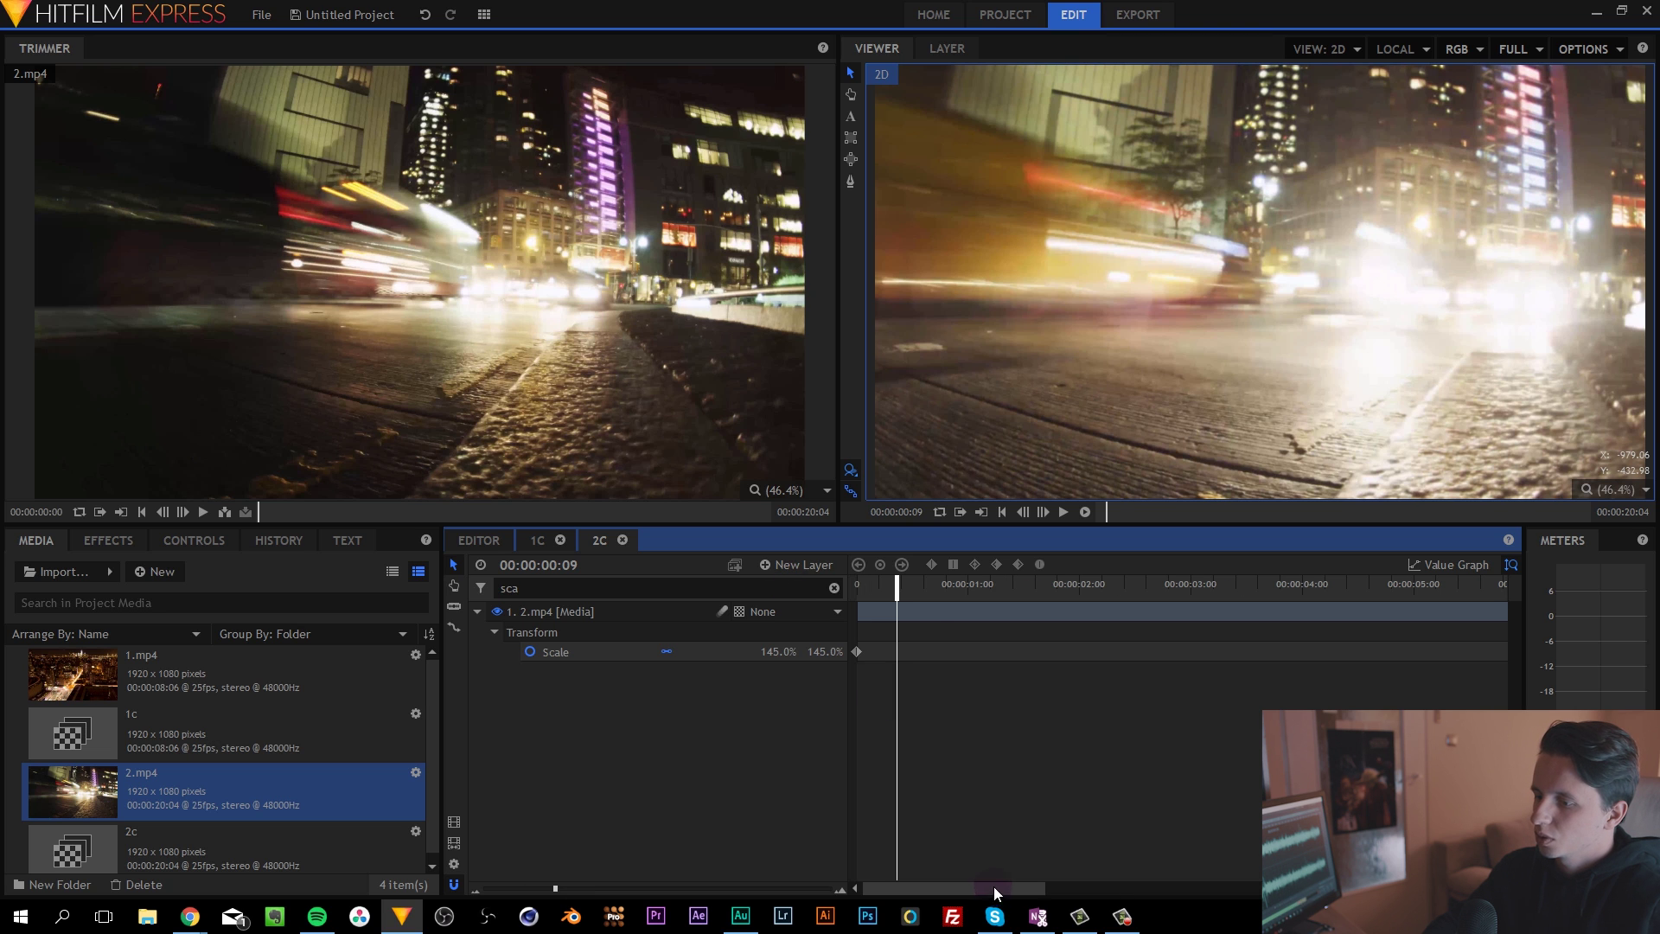
pyautogui.scroll(3, 875, 718)
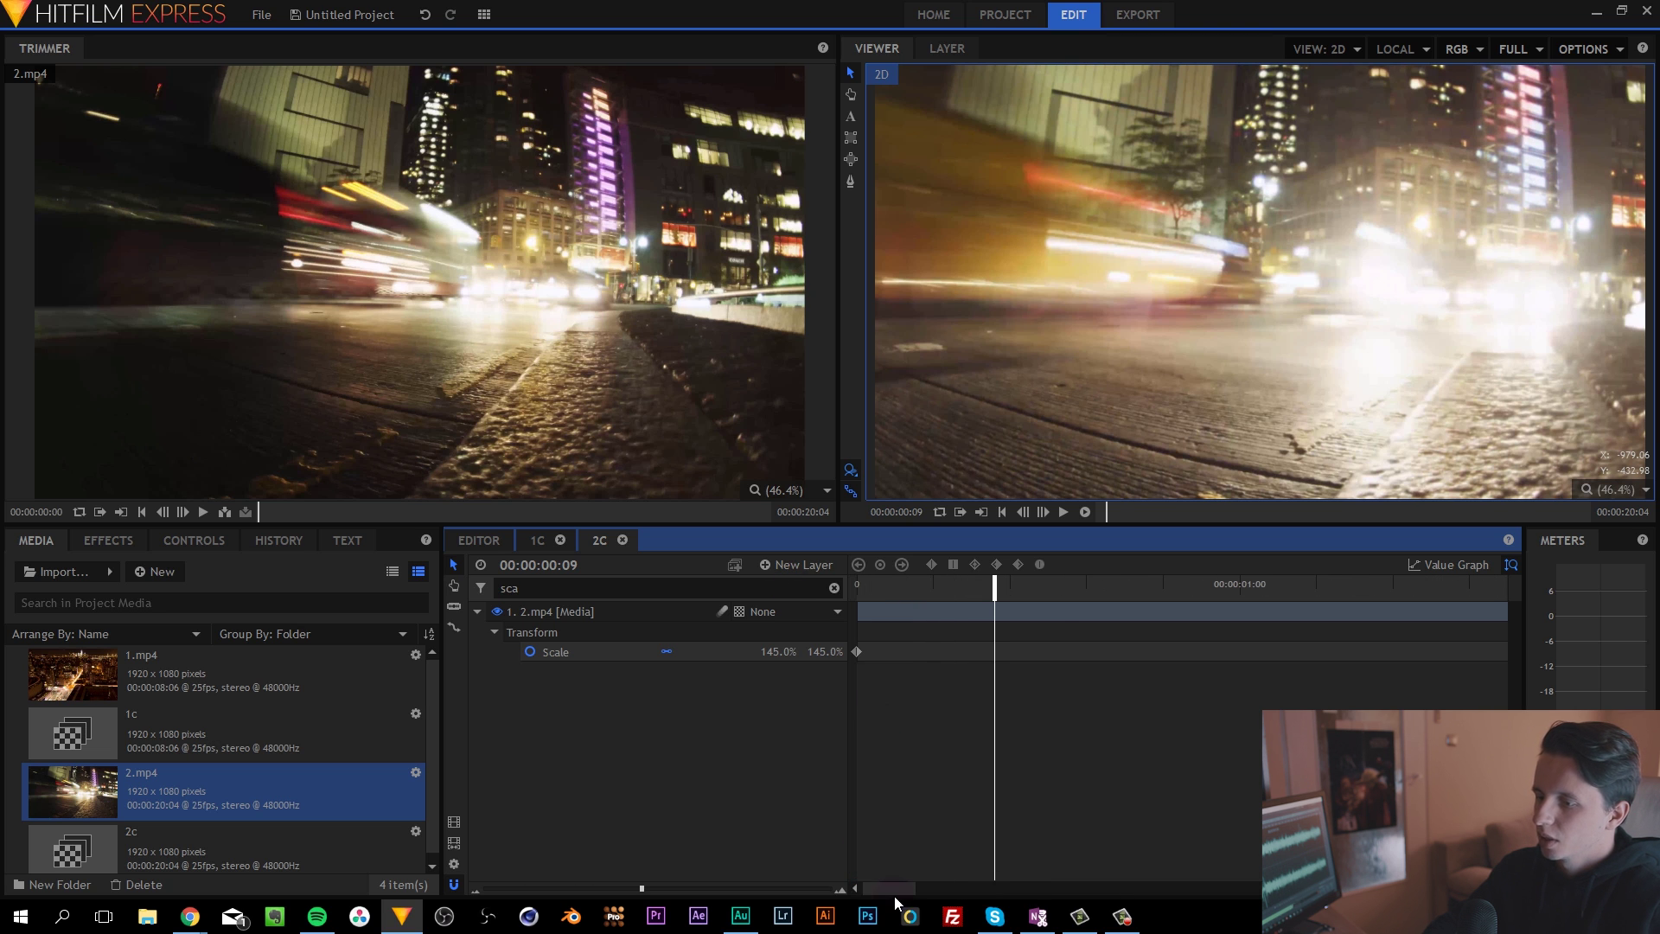
pyautogui.click(779, 652)
pyautogui.write('100')
pyautogui.press('Return')
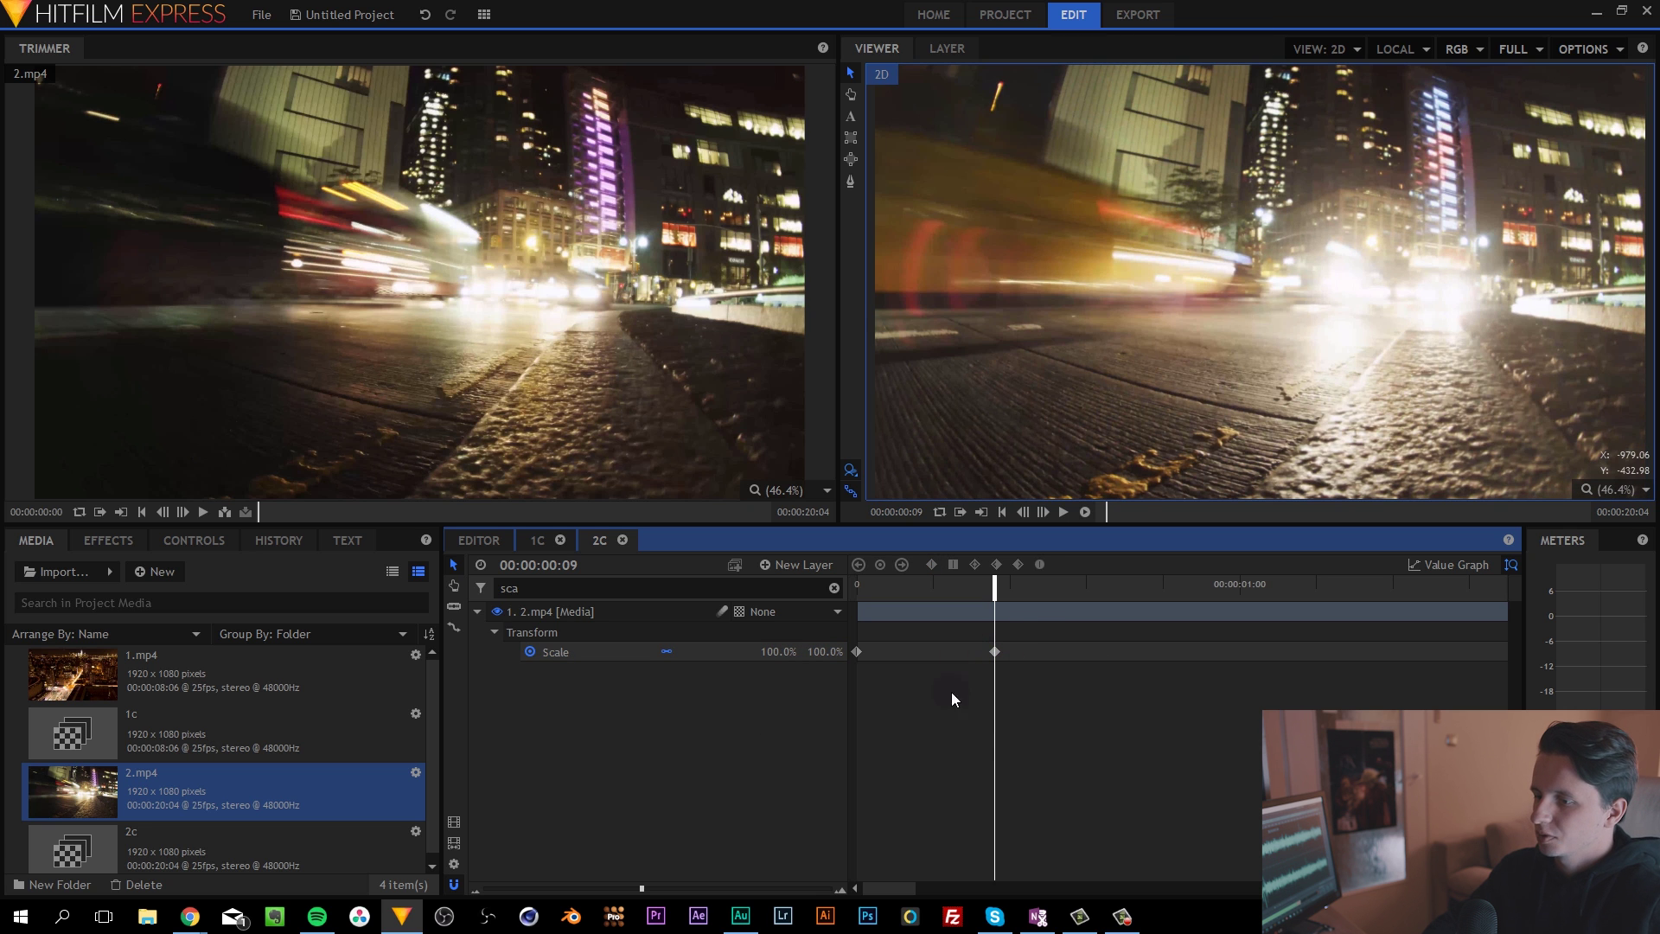
# Step: Ease both Scale keyframes on 2.mp4 so the zoom slows smoothly into the 100% keyframe
pyautogui.moveTo(1090, 653); pyautogui.dragTo(794, 696)
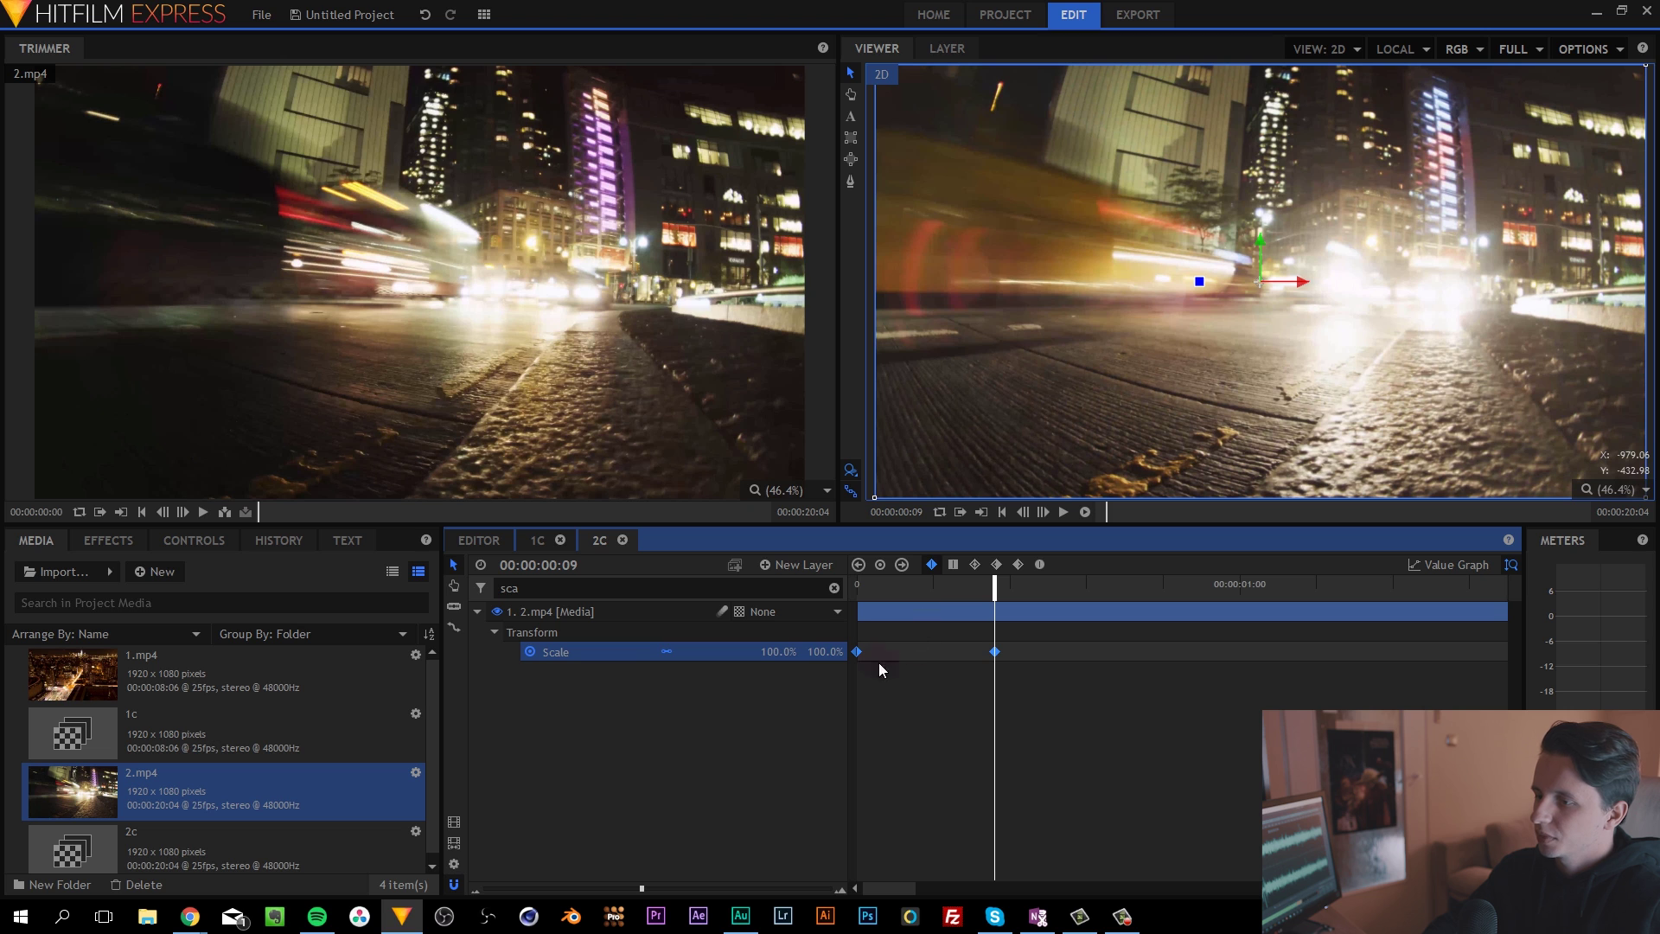
pyautogui.click(996, 564)
pyautogui.click(1053, 714)
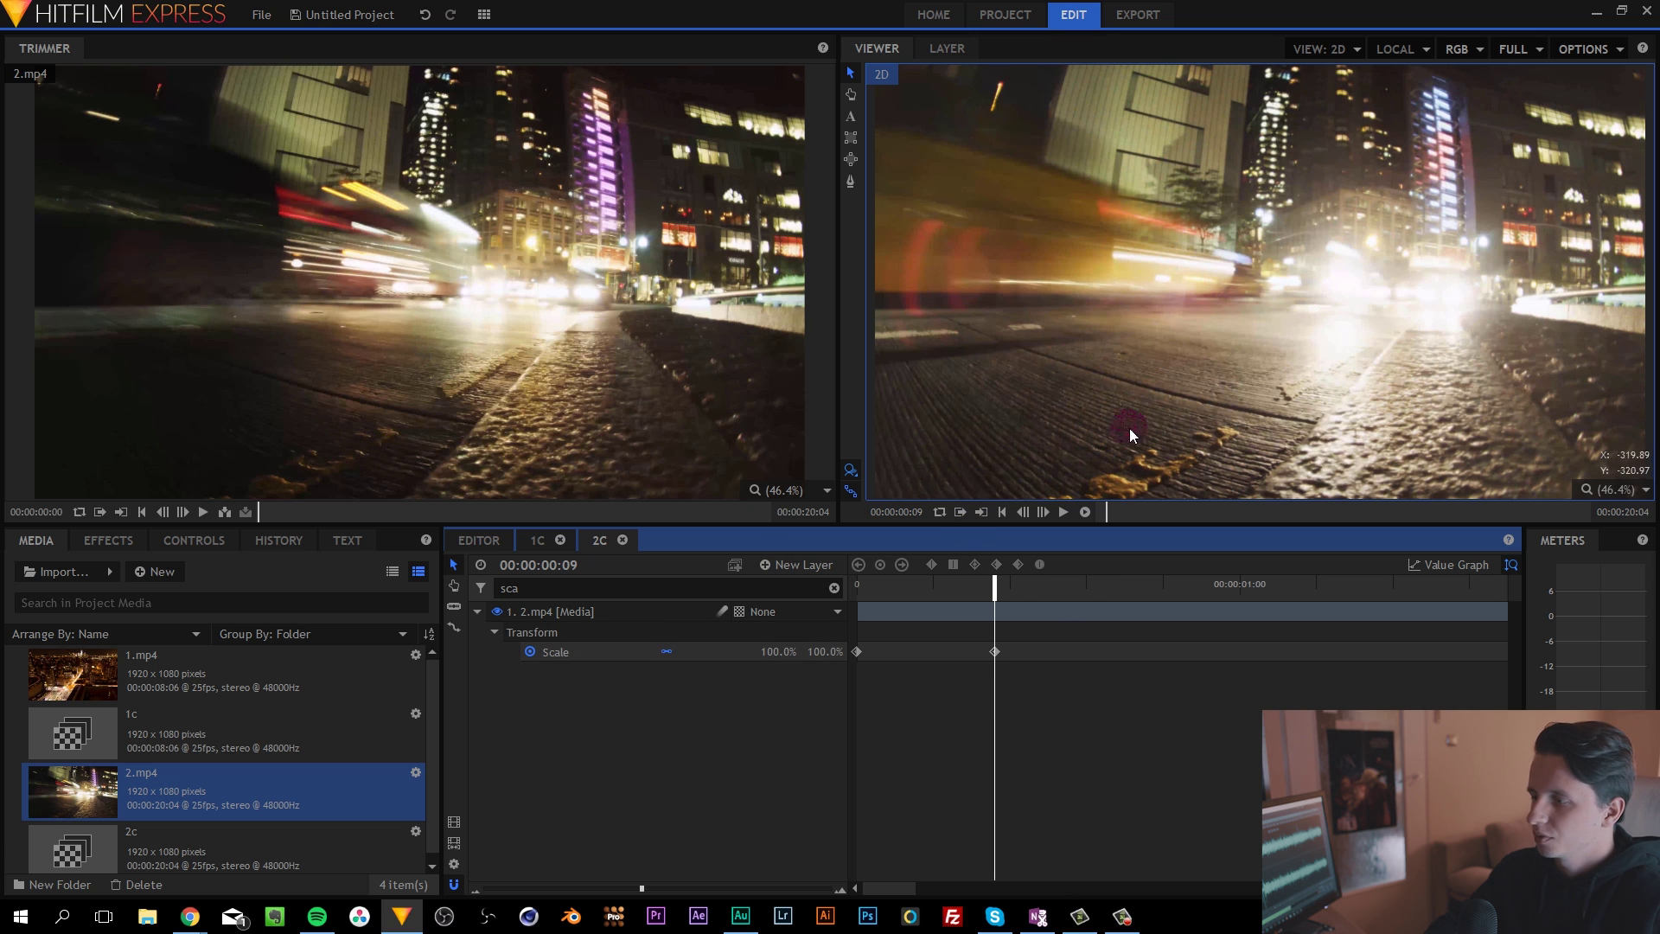
# Step: Show the Scale curve in the value graph and extend the 100% keyframe's incoming handle back to about the first frame, slightly raised
pyautogui.click(1461, 564)
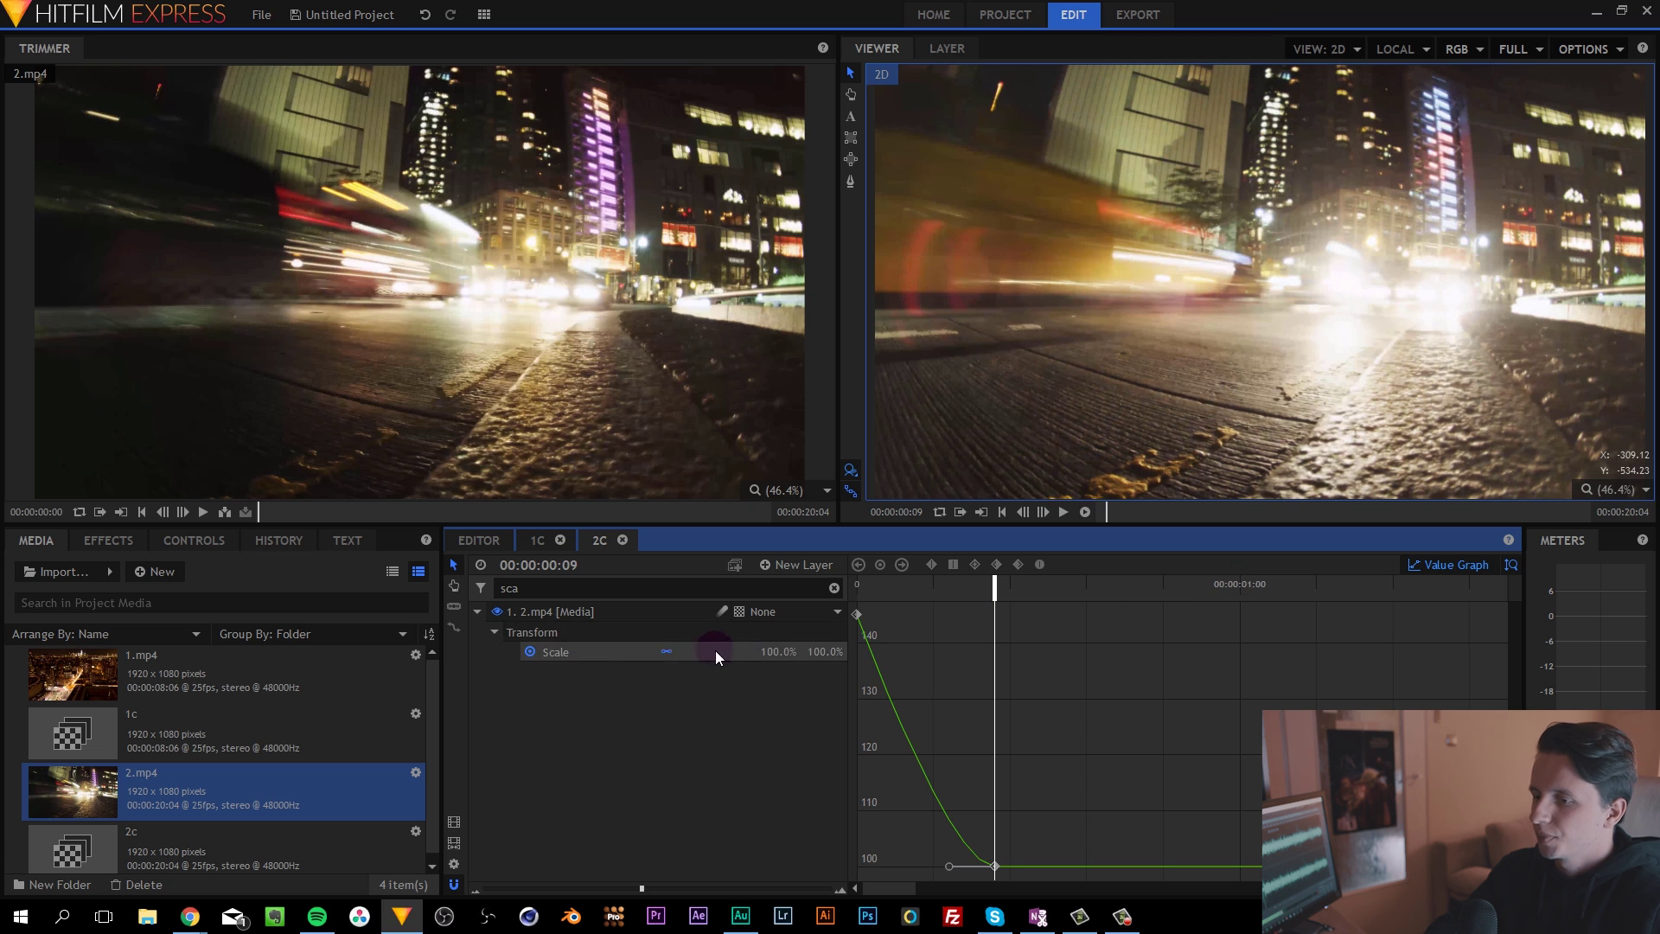
pyautogui.click(584, 650)
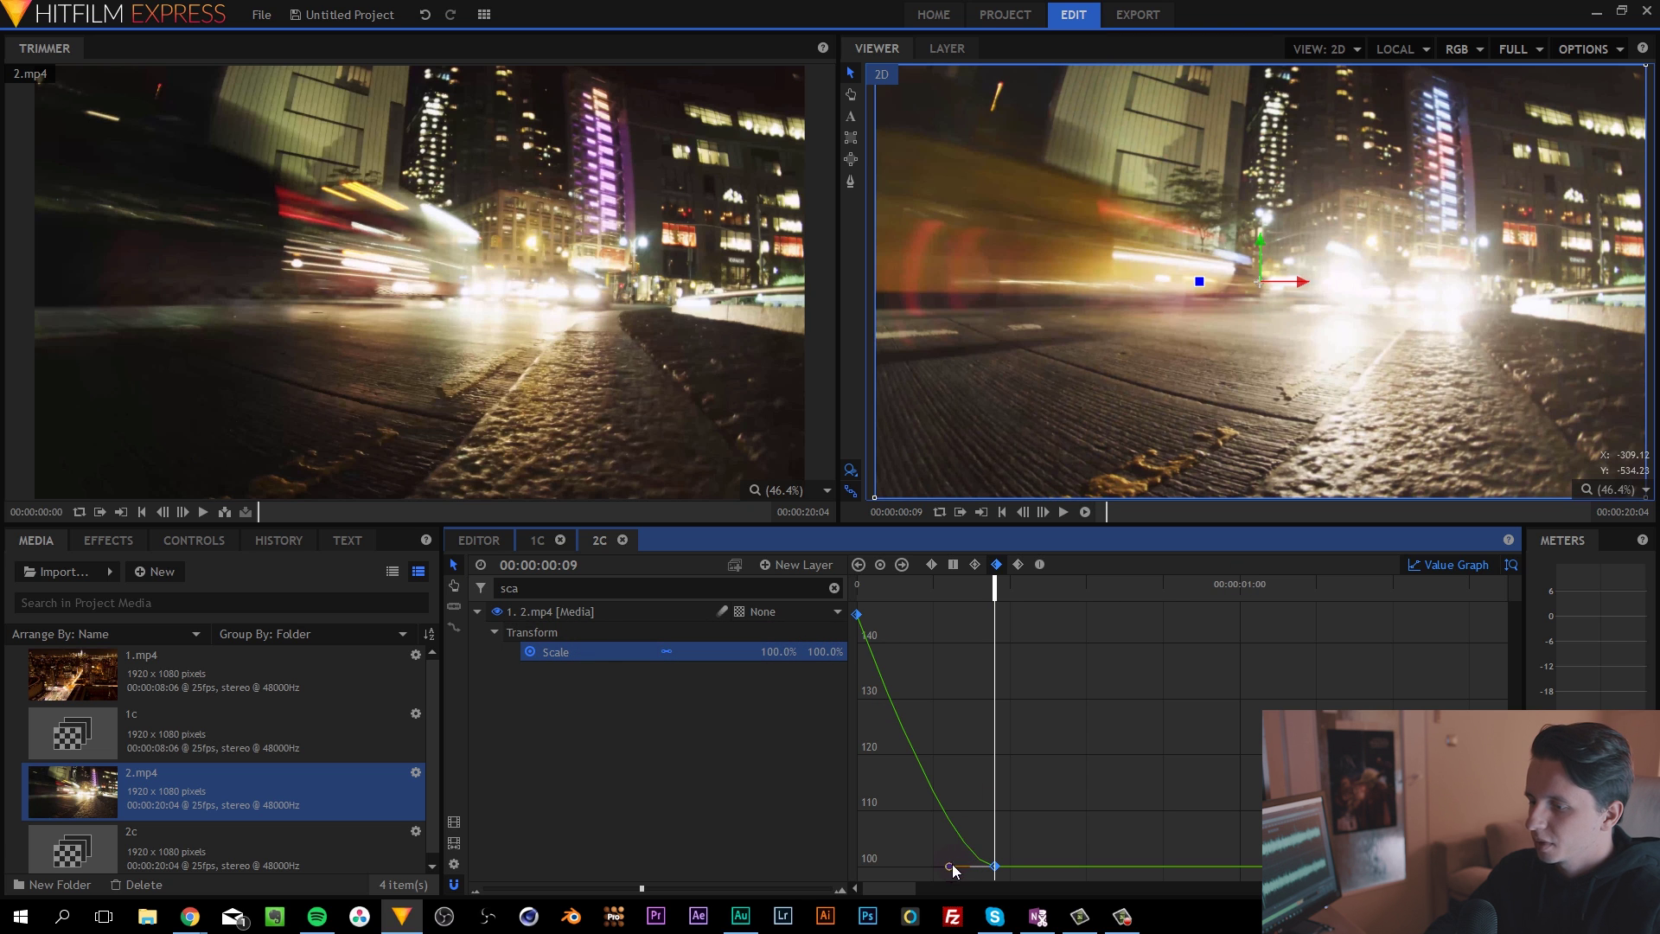
pyautogui.moveTo(950, 864); pyautogui.dragTo(837, 855)
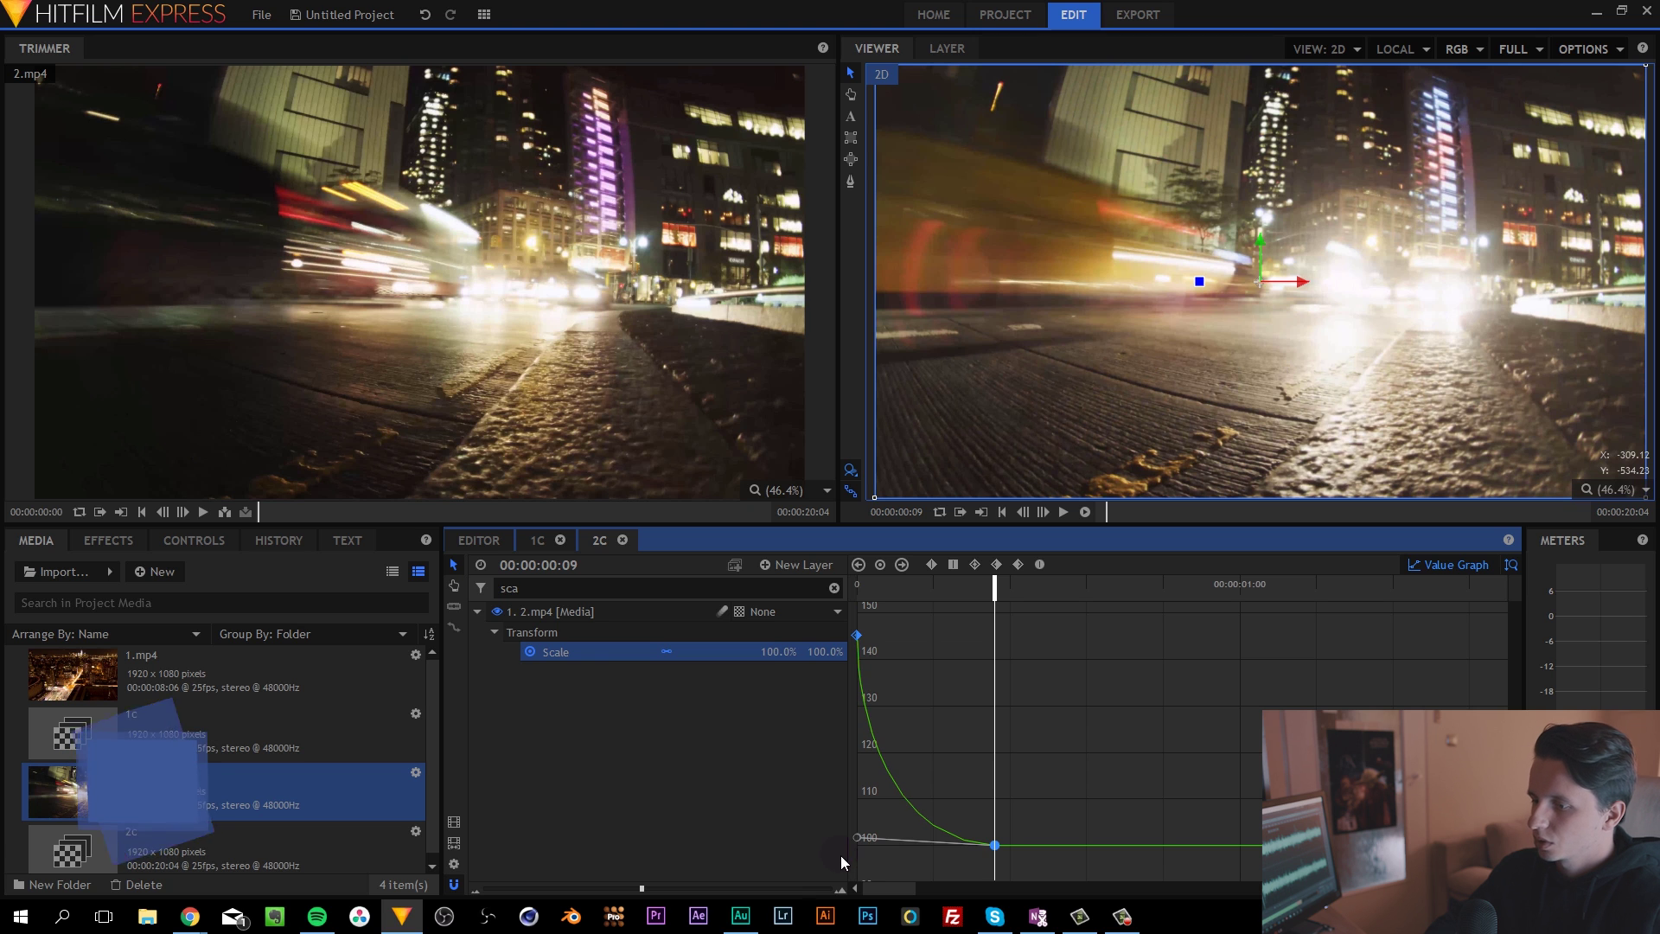
pyautogui.click(1131, 666)
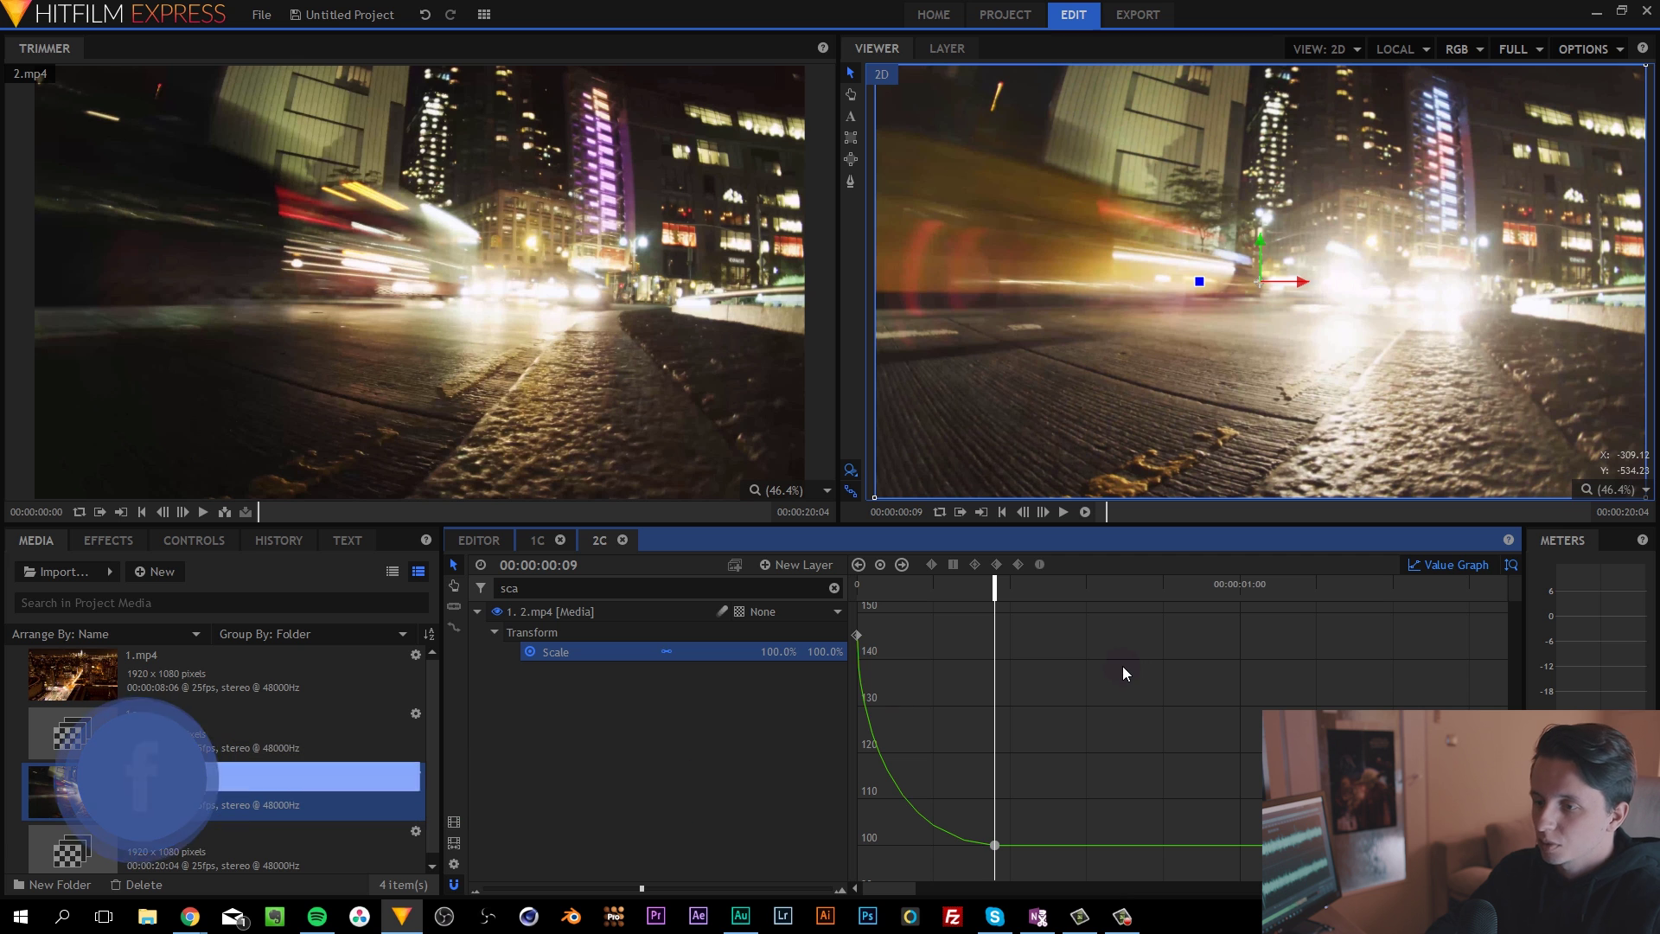
# Step: Scrub through the first frames of the zoom and enable motion blur on the 2.mp4 layer
pyautogui.click(904, 587)
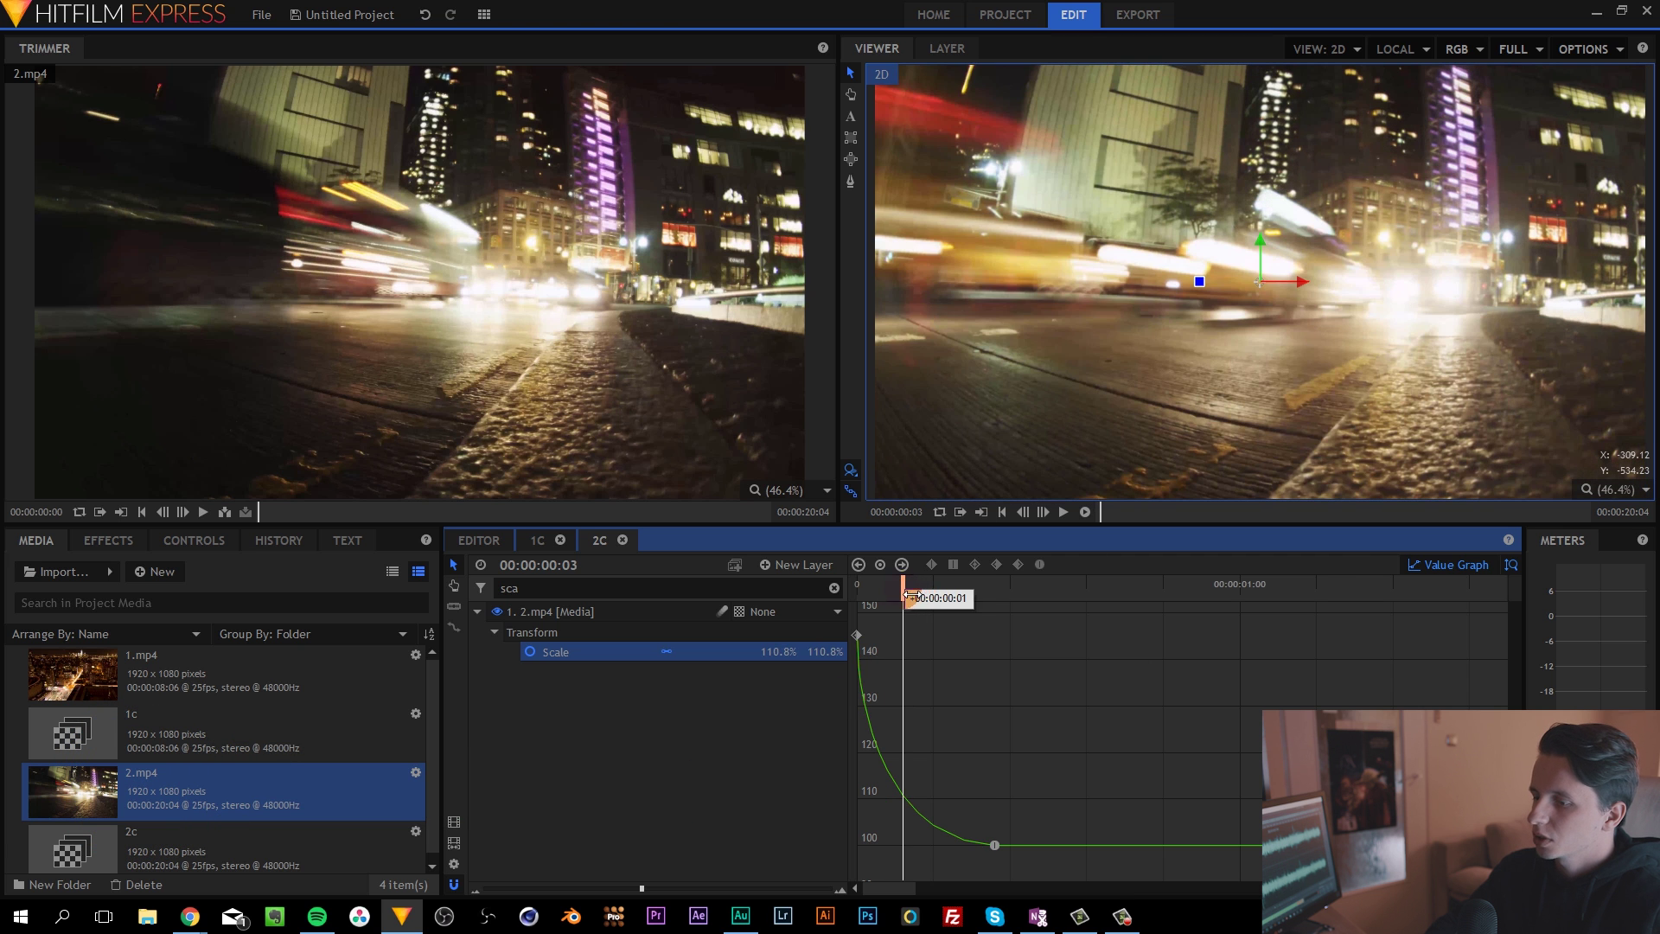
pyautogui.moveTo(910, 595); pyautogui.dragTo(889, 588)
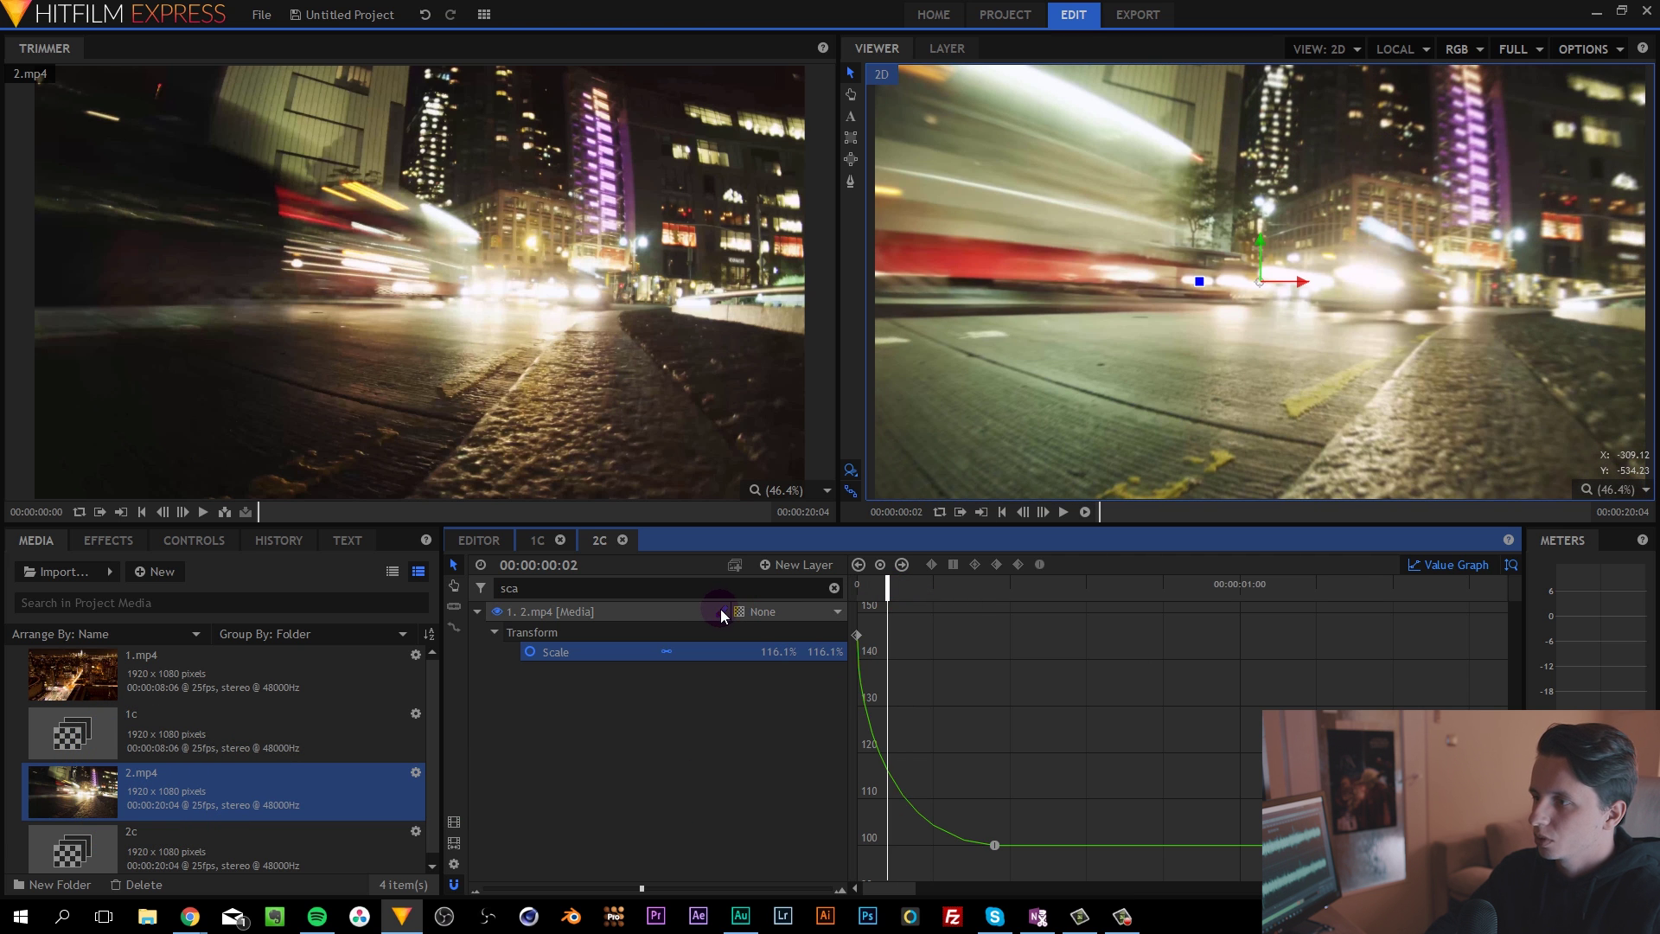
pyautogui.moveTo(912, 599)
pyautogui.mouseDown()
pyautogui.moveTo(946, 595)
pyautogui.moveTo(861, 599)
pyautogui.moveTo(1176, 609)
pyautogui.moveTo(634, 592)
pyautogui.moveTo(1167, 596)
pyautogui.moveTo(692, 575)
pyautogui.moveTo(1102, 597)
pyautogui.moveTo(903, 594)
pyautogui.mouseUp()
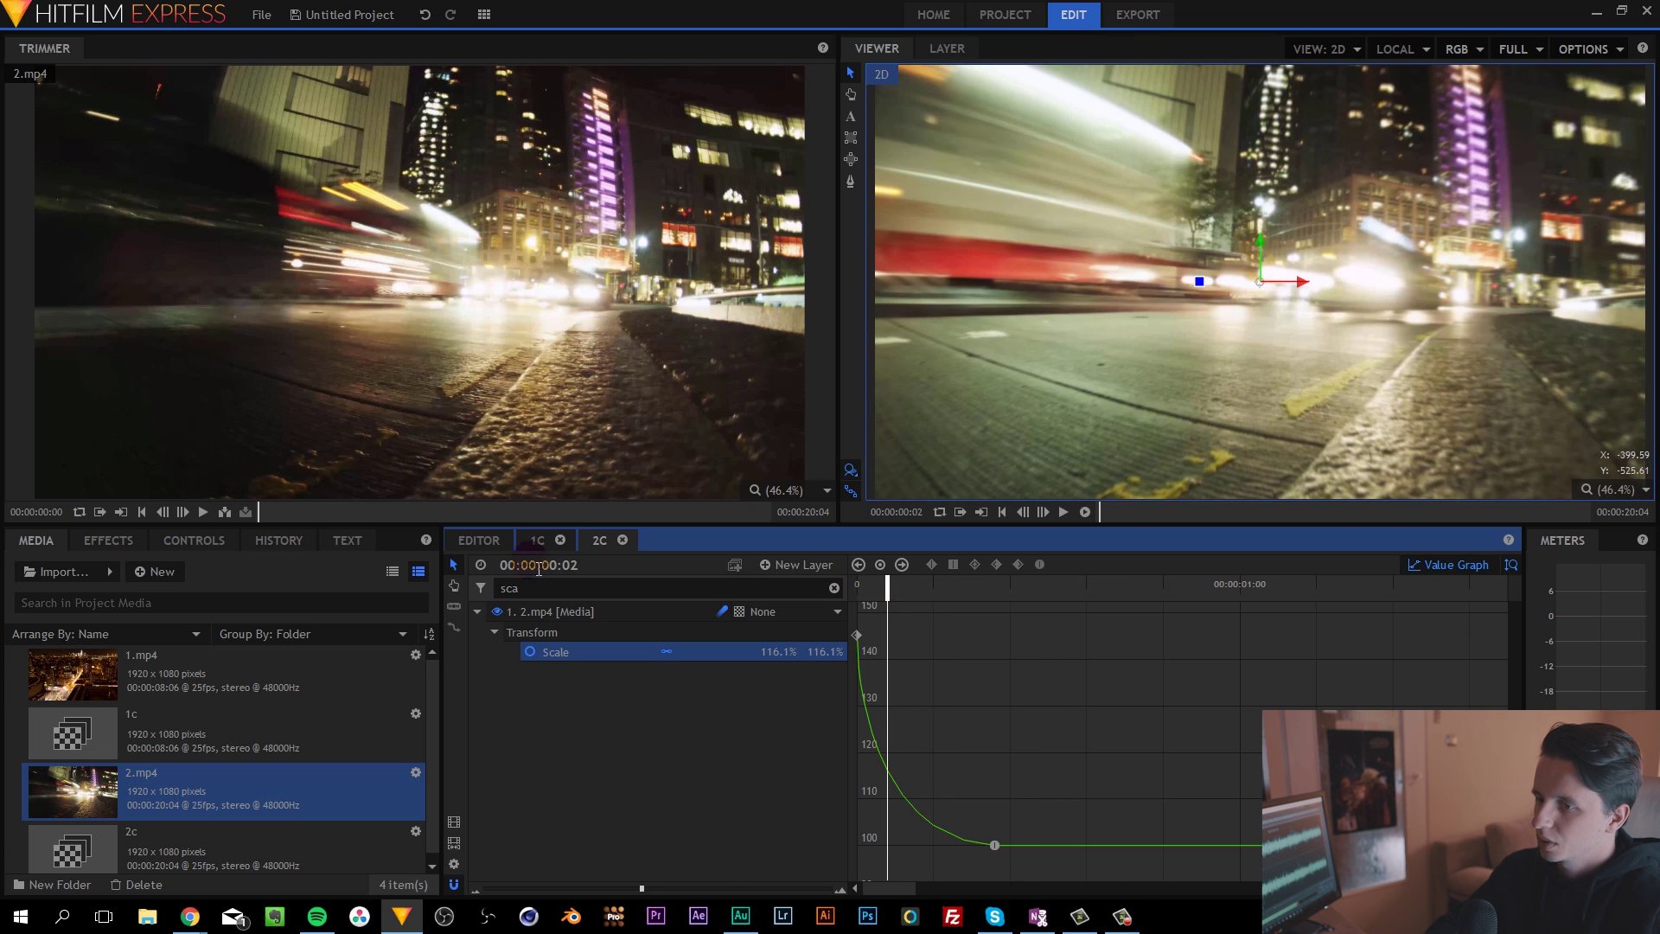
# Step: Return to the editor timeline and play back the zoom transition across the cut between clips 1c and 2c
pyautogui.click(484, 541)
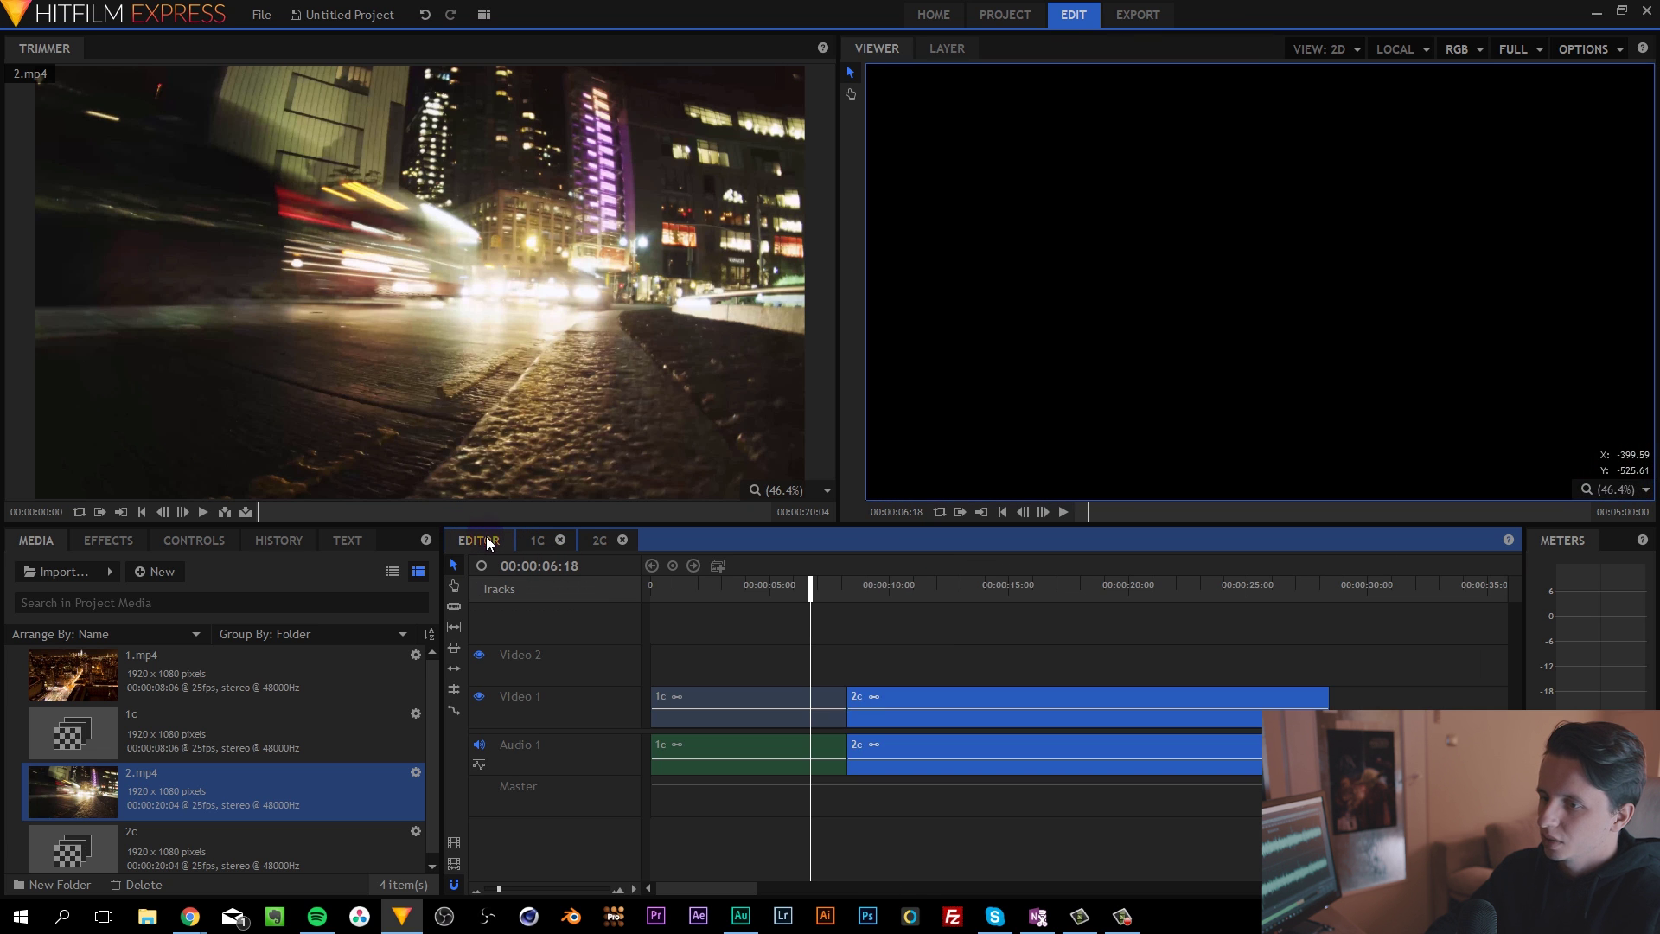
pyautogui.click(829, 610)
pyautogui.moveTo(754, 626); pyautogui.dragTo(925, 816)
pyautogui.click(937, 821)
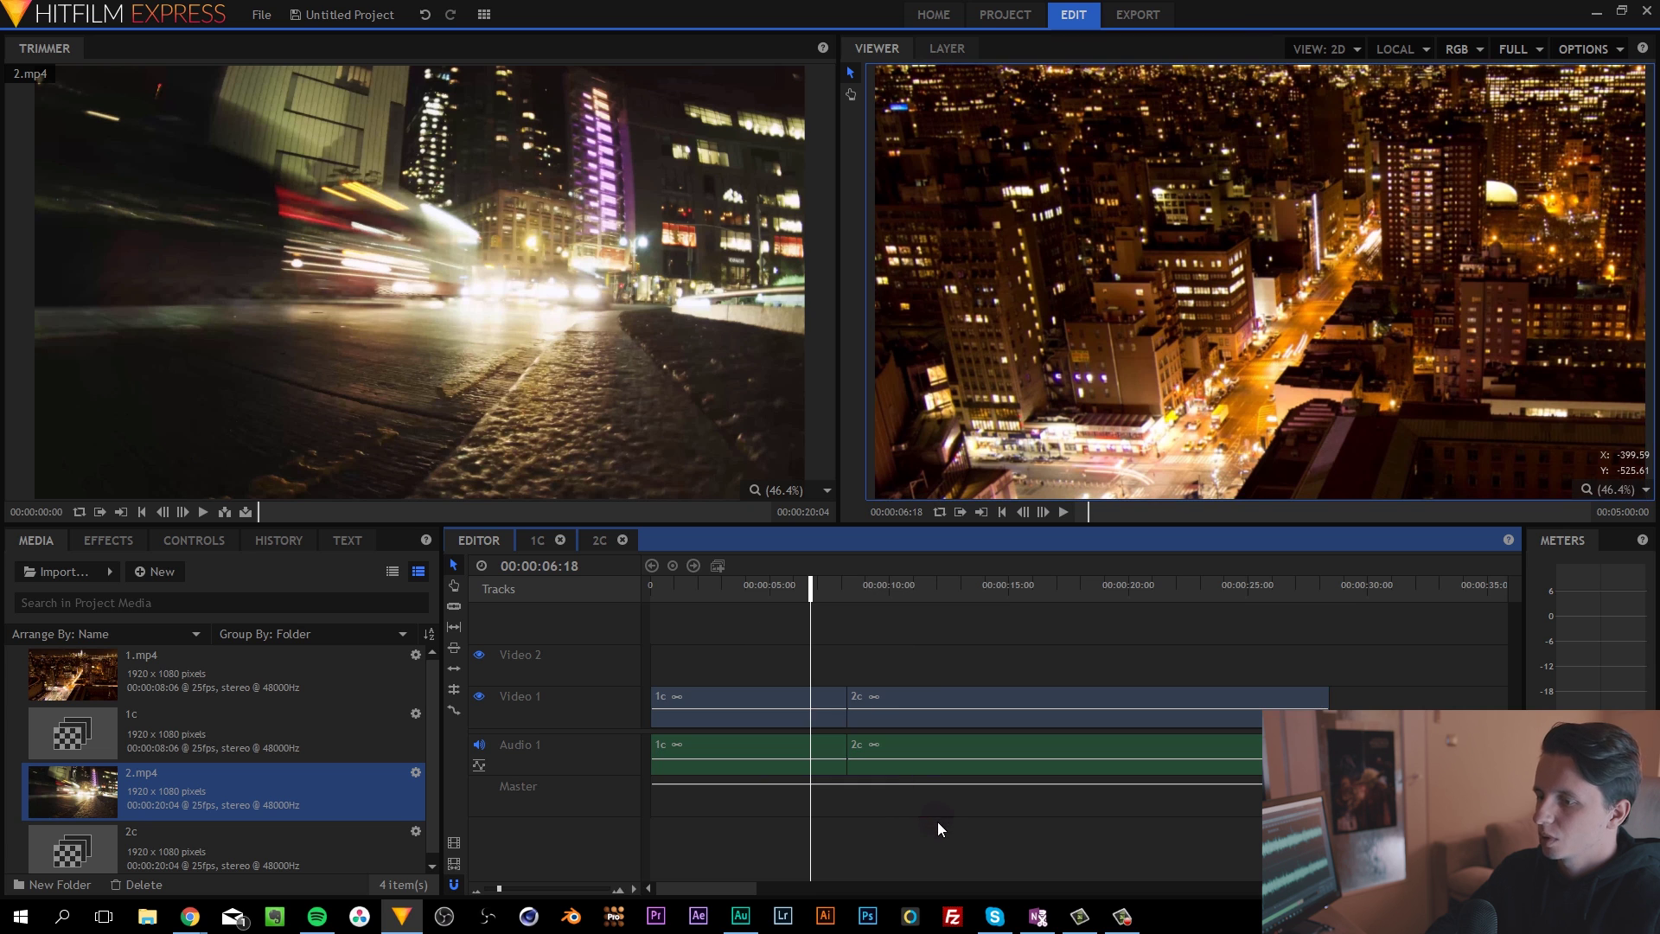
pyautogui.click(778, 702)
pyautogui.click(891, 711)
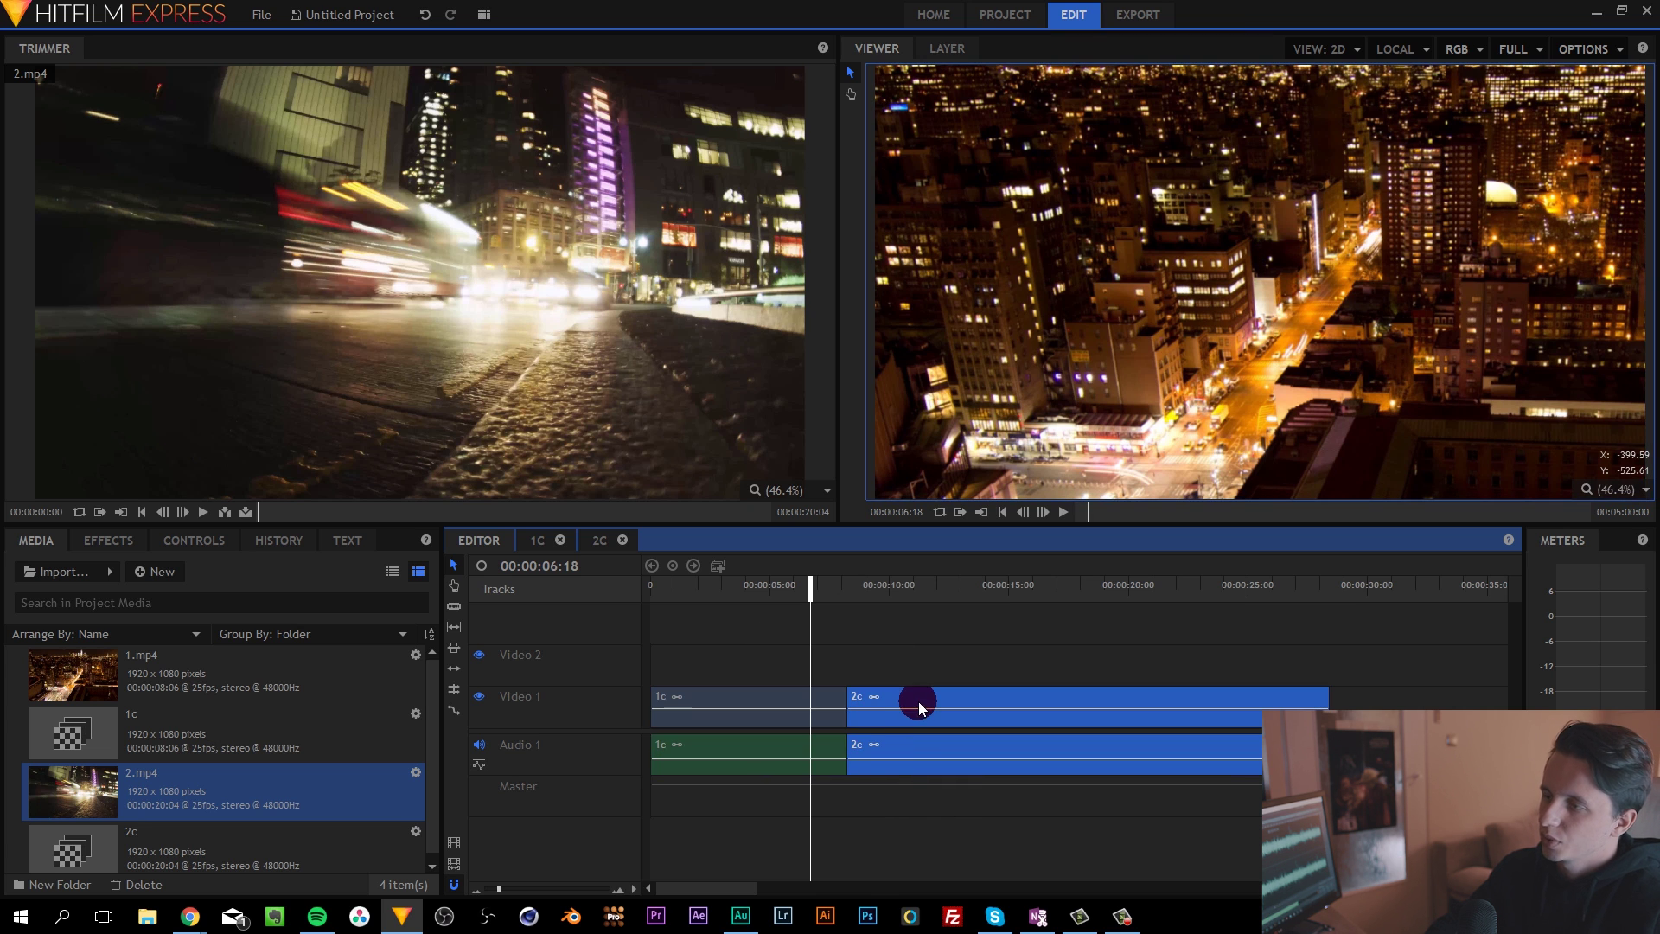
pyautogui.moveTo(796, 586); pyautogui.dragTo(790, 589)
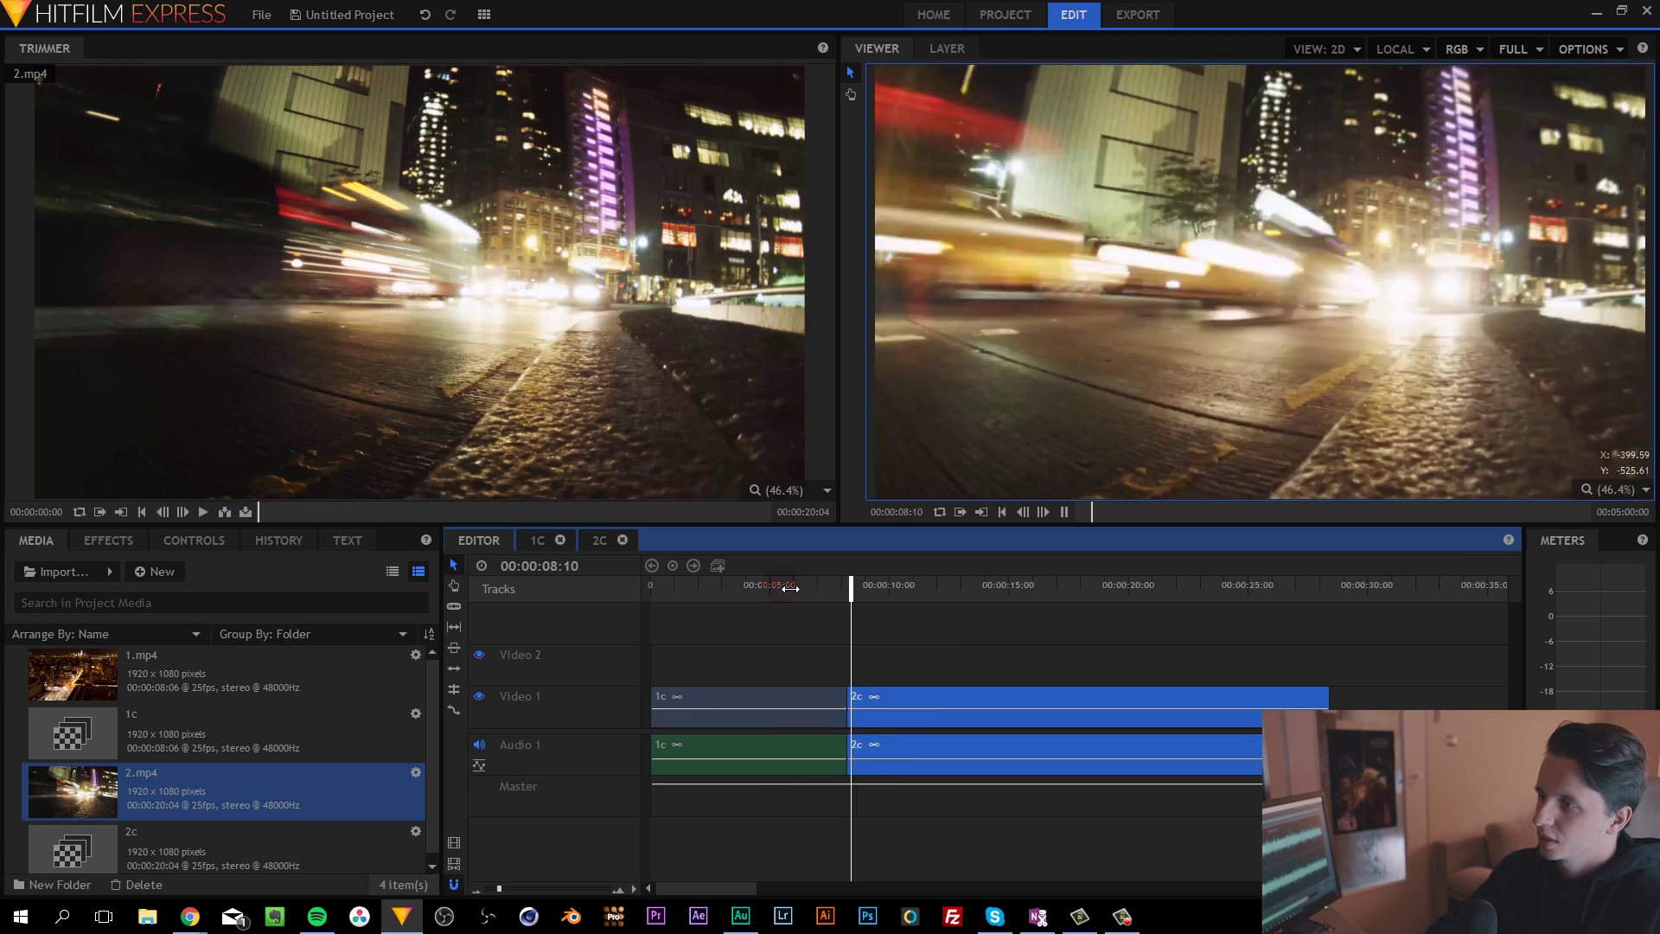
pyautogui.click(802, 583)
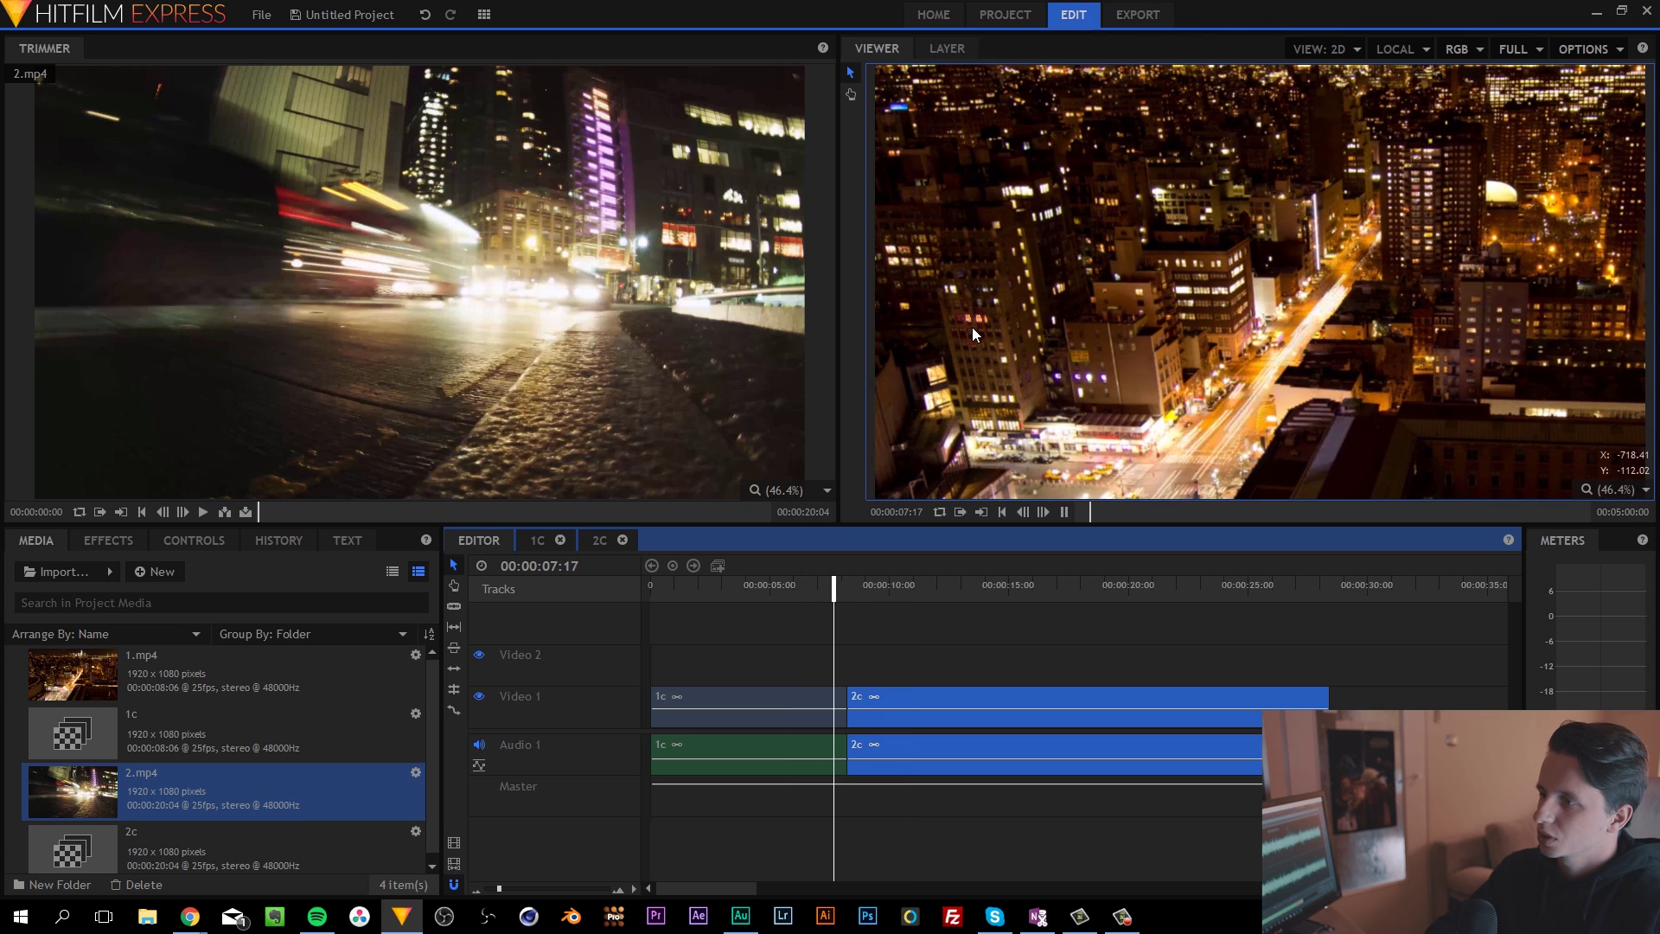
pyautogui.moveTo(819, 593)
pyautogui.mouseDown()
pyautogui.moveTo(873, 602)
pyautogui.moveTo(809, 602)
pyautogui.moveTo(884, 599)
pyautogui.moveTo(806, 613)
pyautogui.mouseUp()
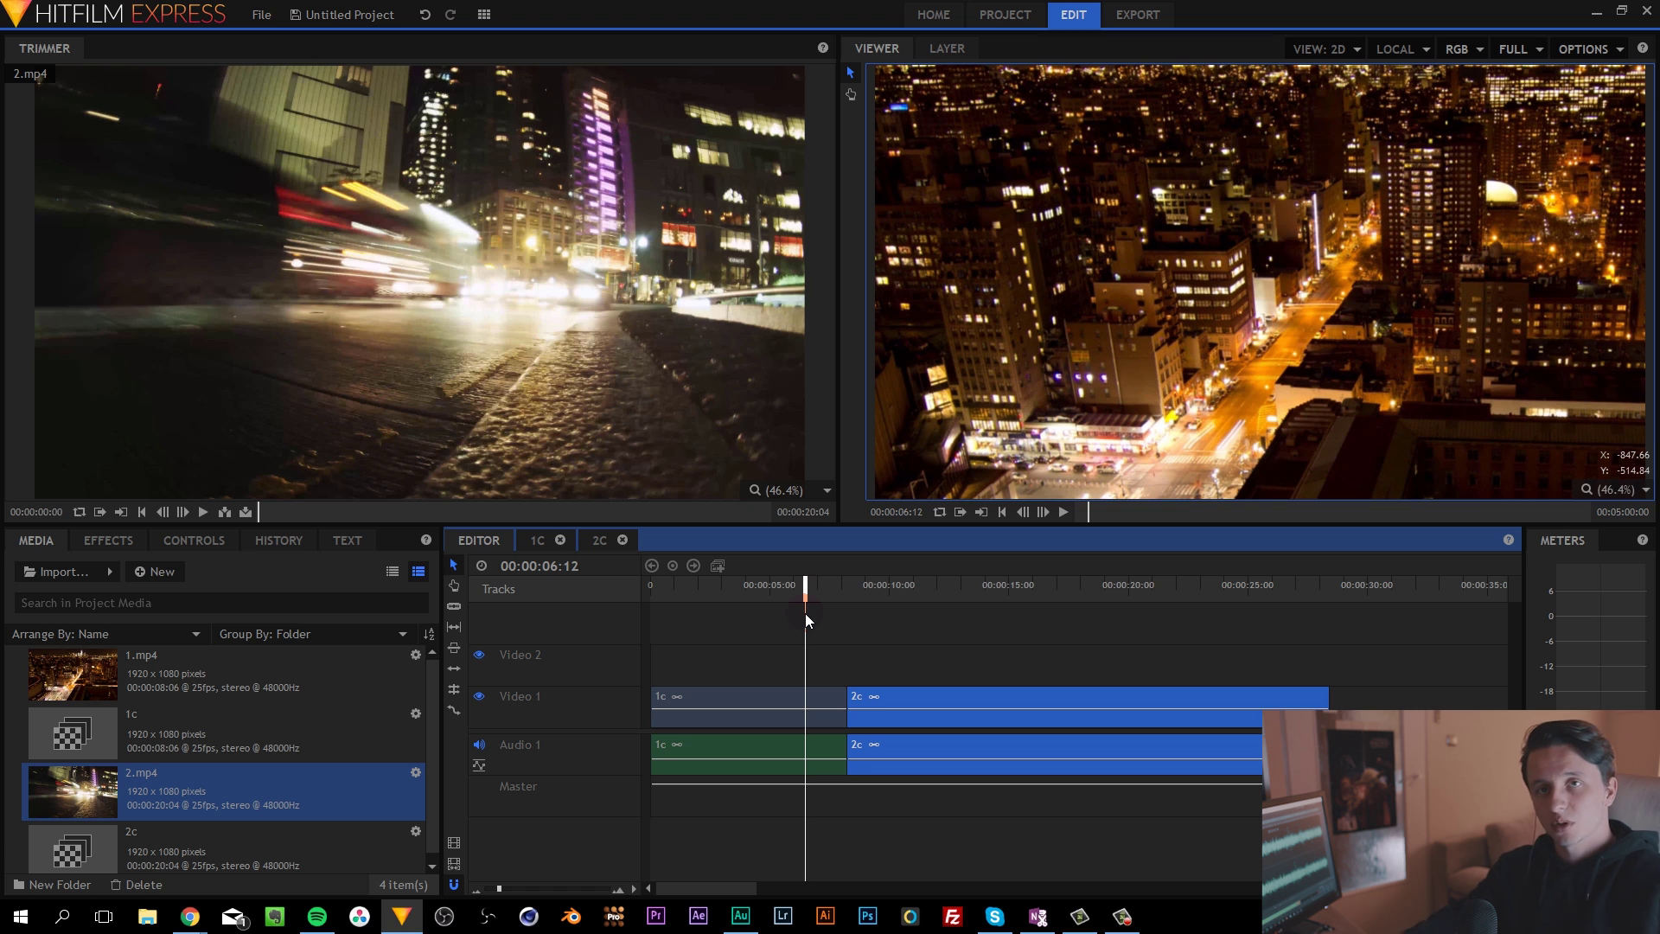